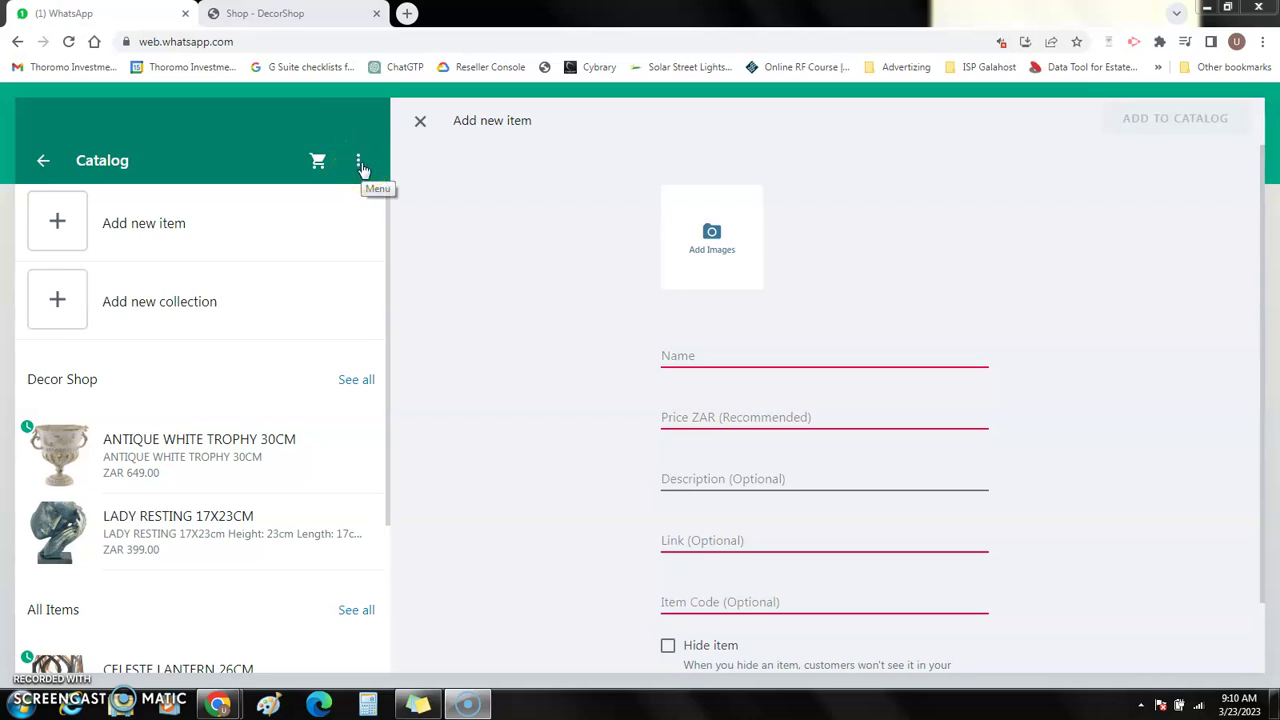
left_click(240, 158)
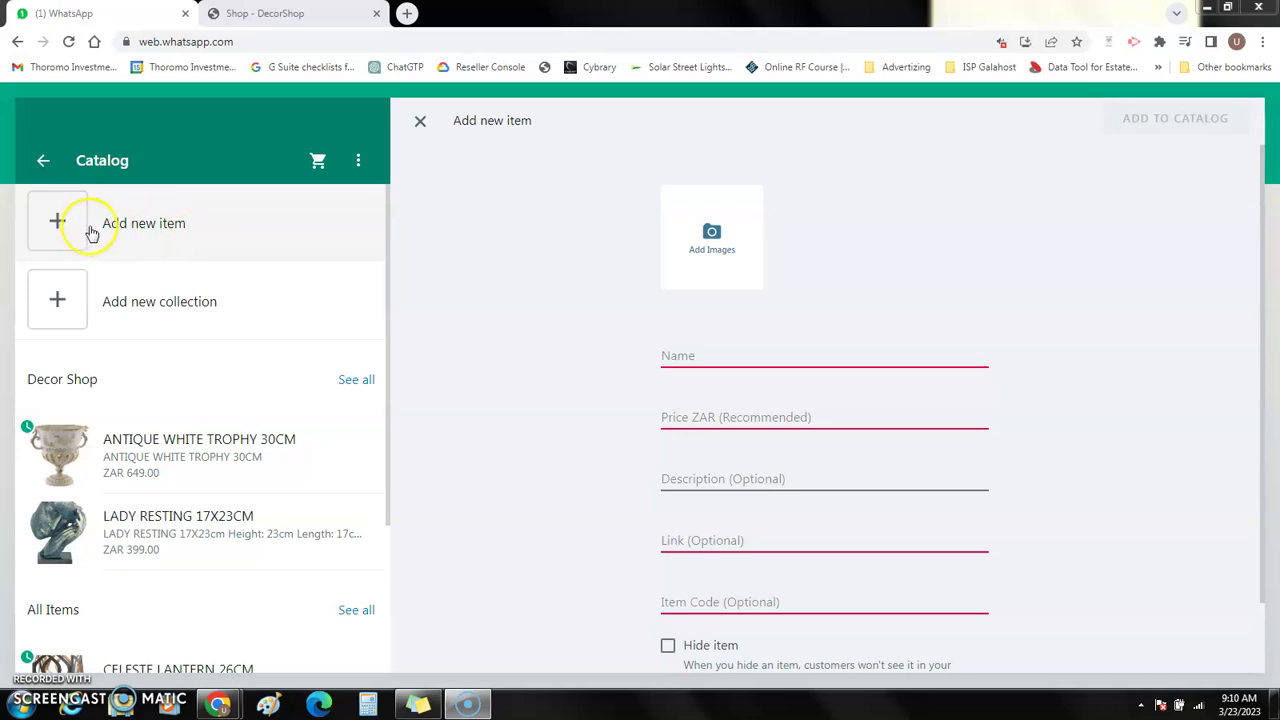
left_click(93, 308)
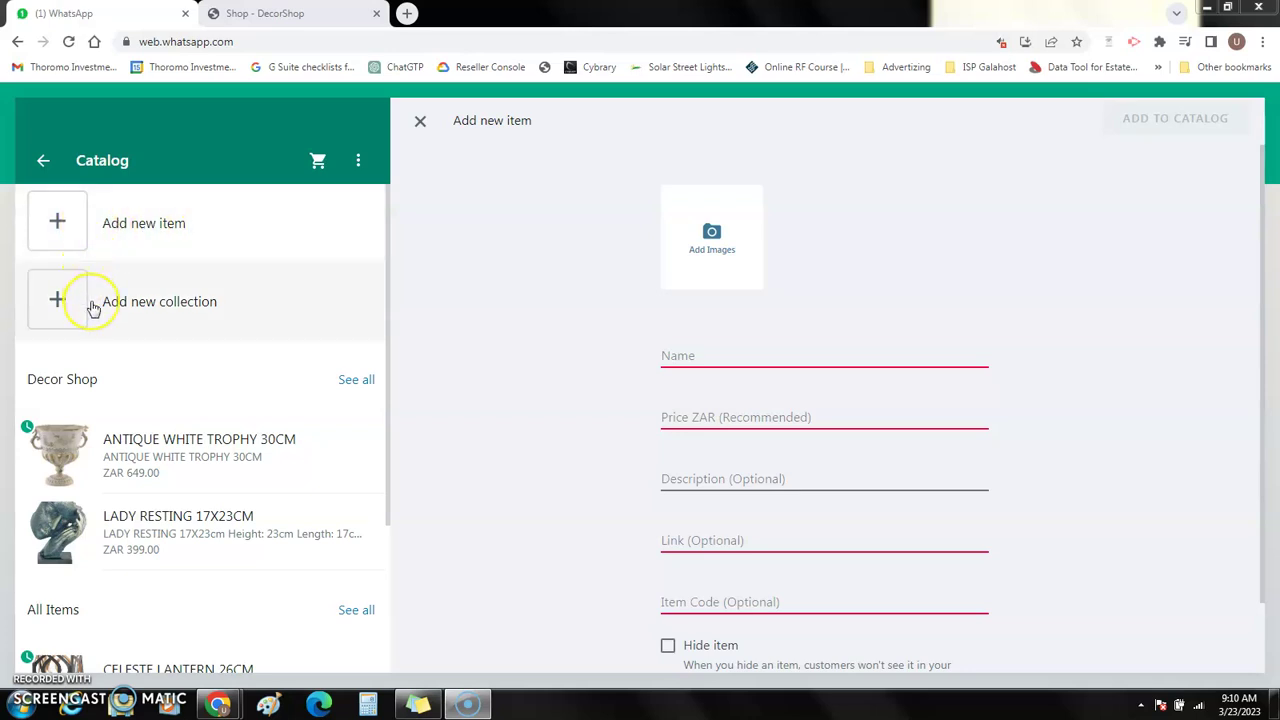
left_click(131, 225)
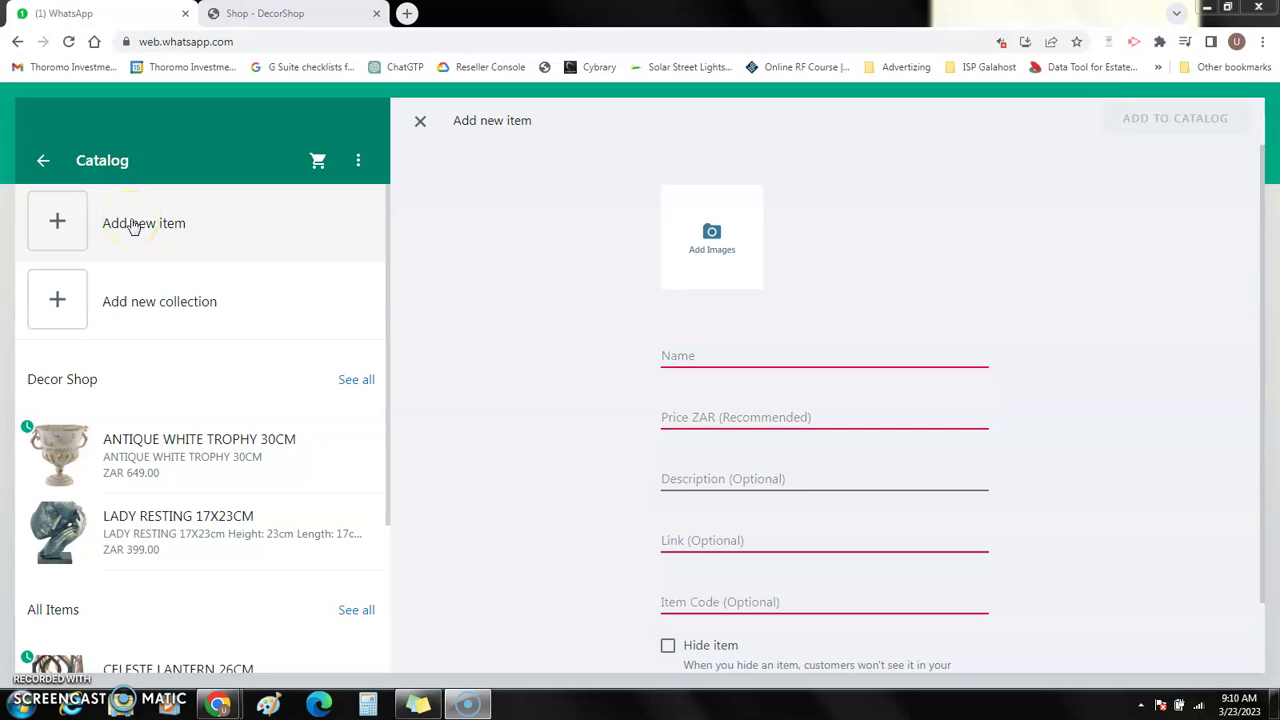
left_click(135, 296)
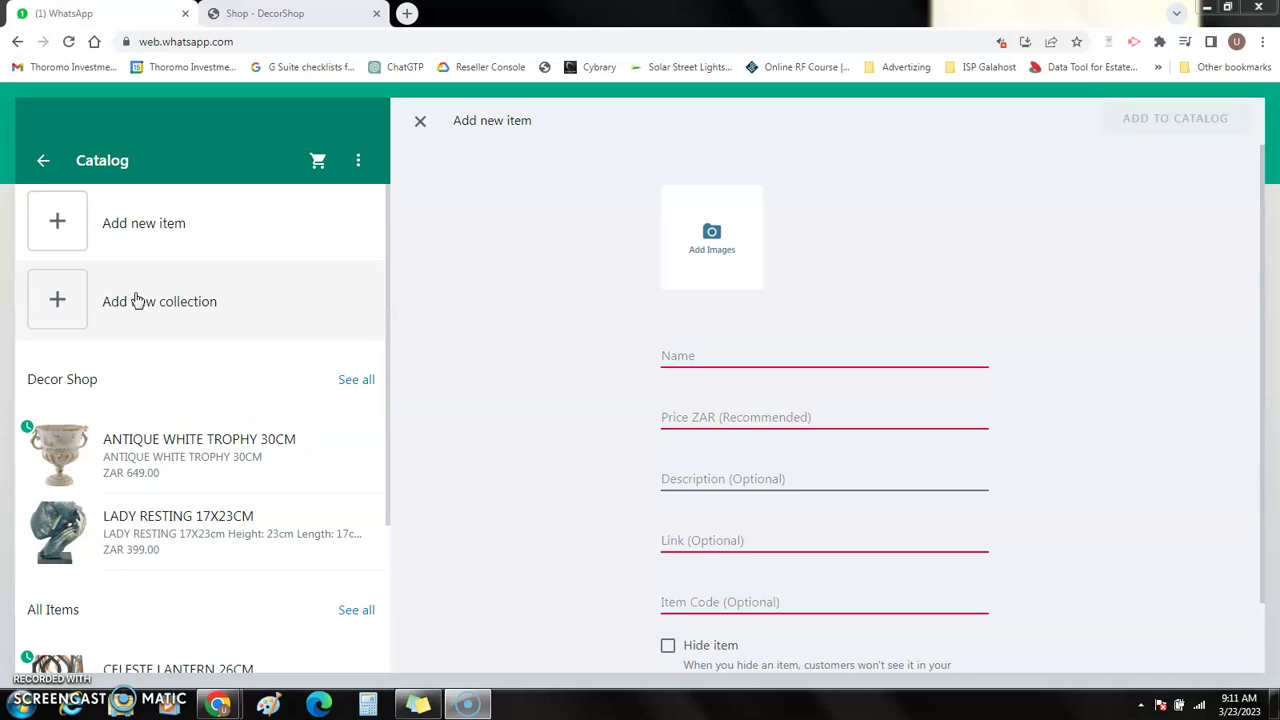
Start a new catalog item and attach the BIRDS NEST LANTERN 30CM image from the Decorshop folder
left_click(57, 222)
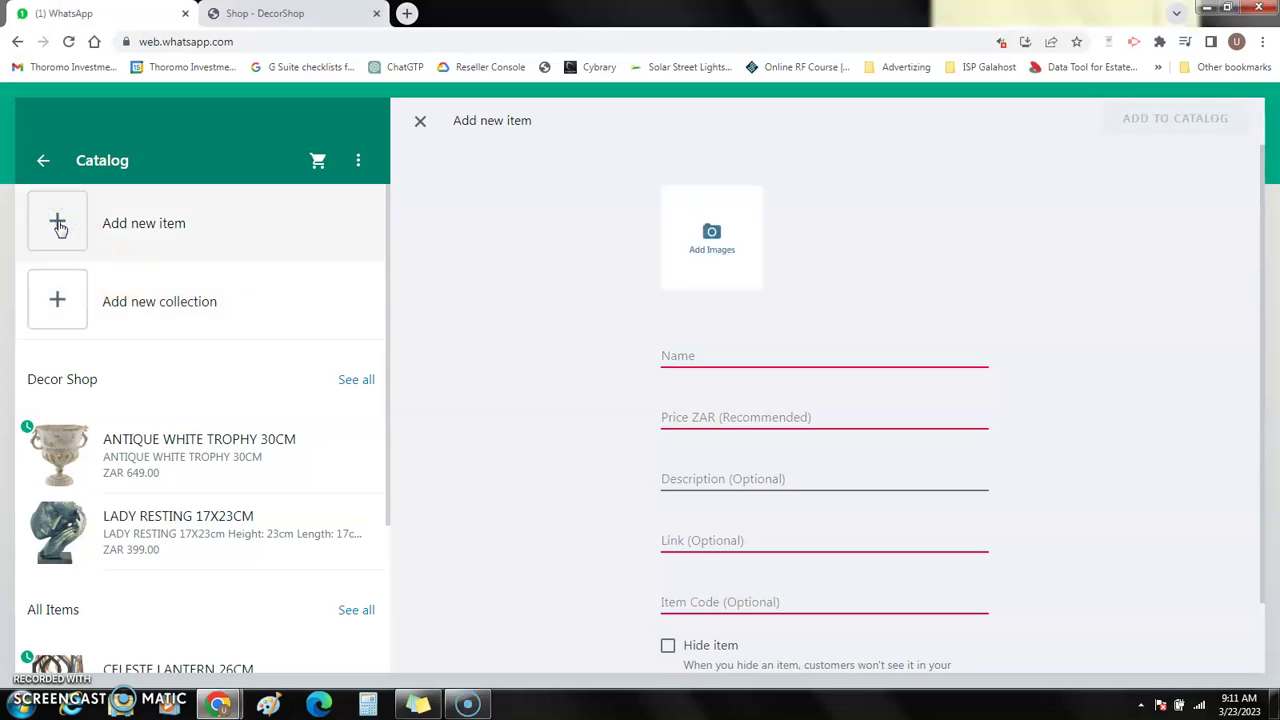
left_click(189, 243)
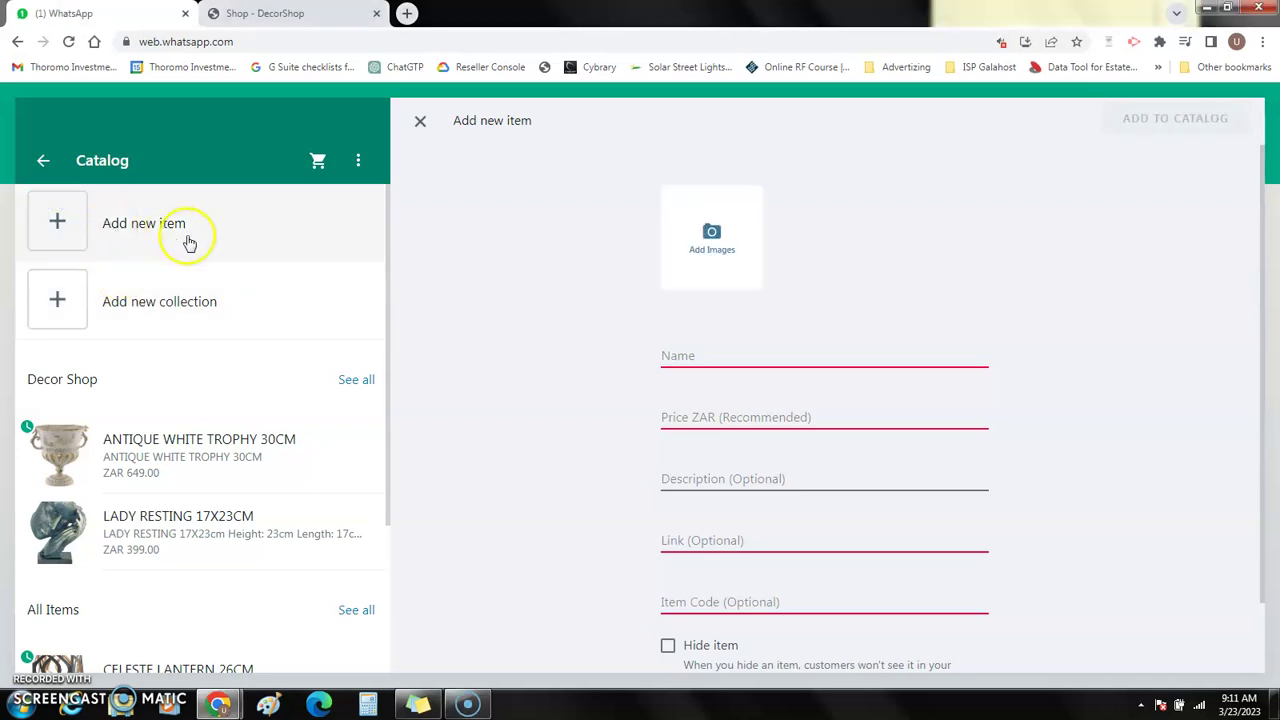
left_click(716, 237)
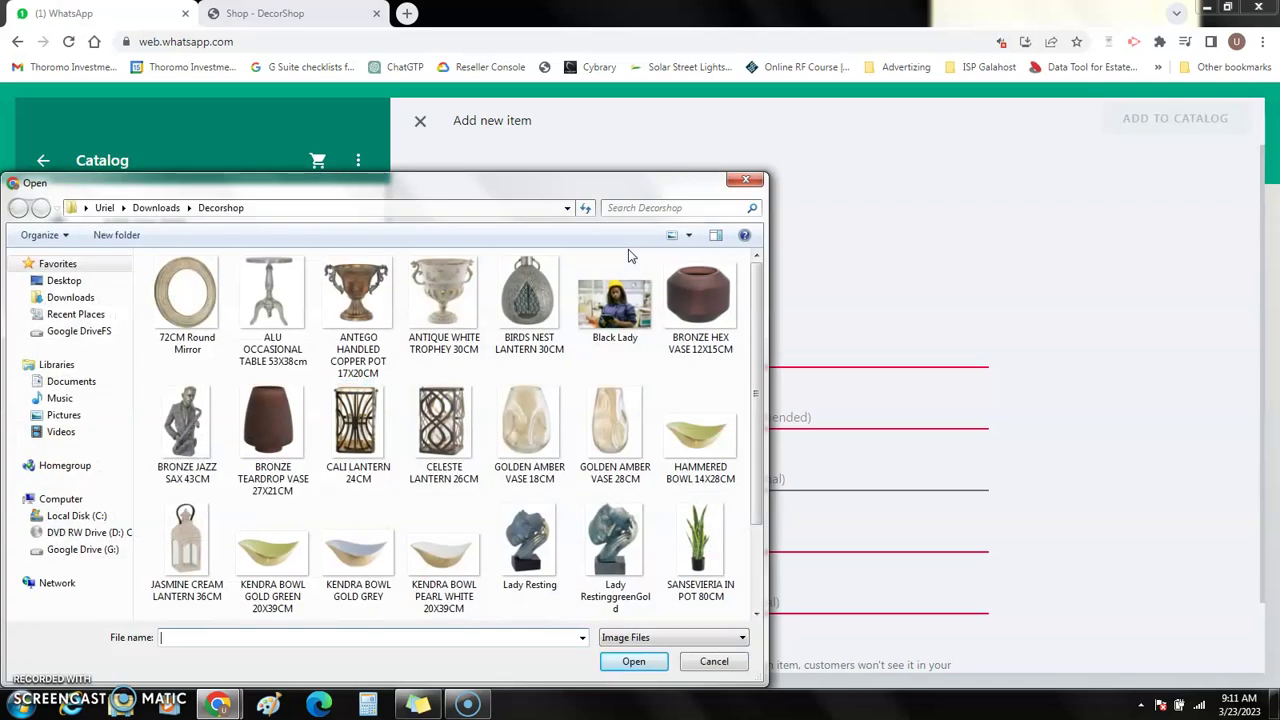
left_click(530, 296)
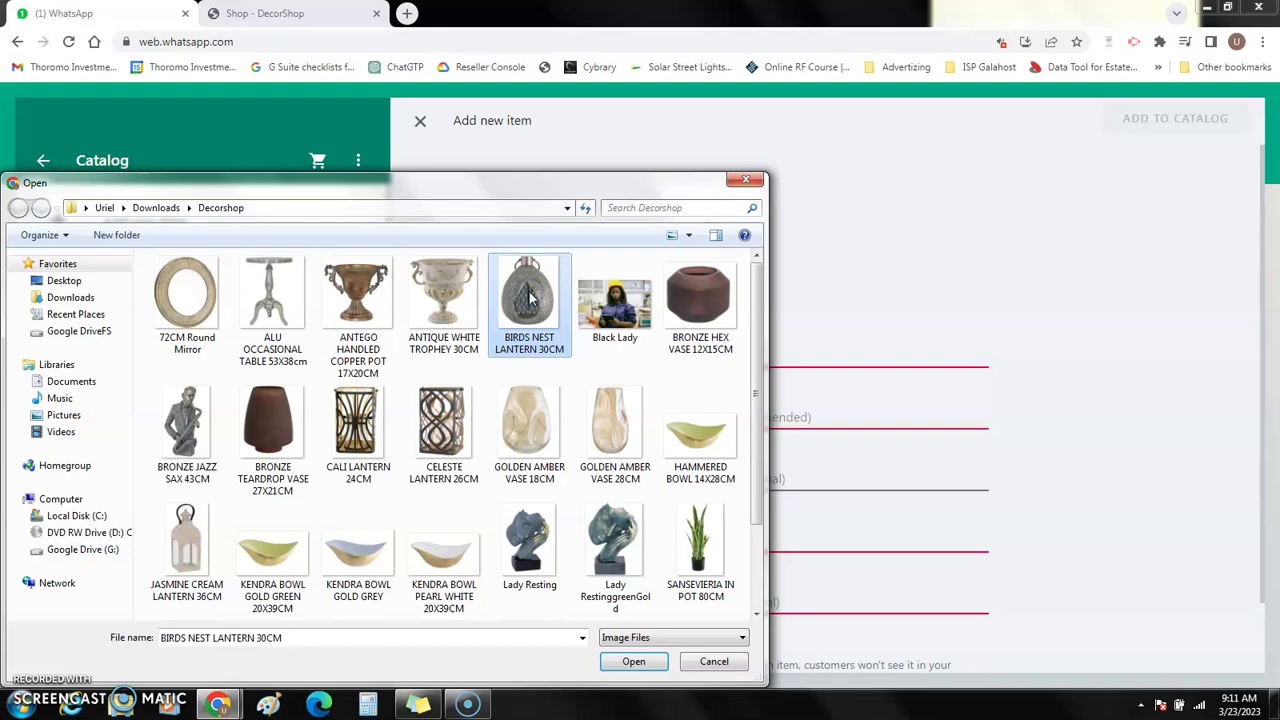
left_click(628, 661)
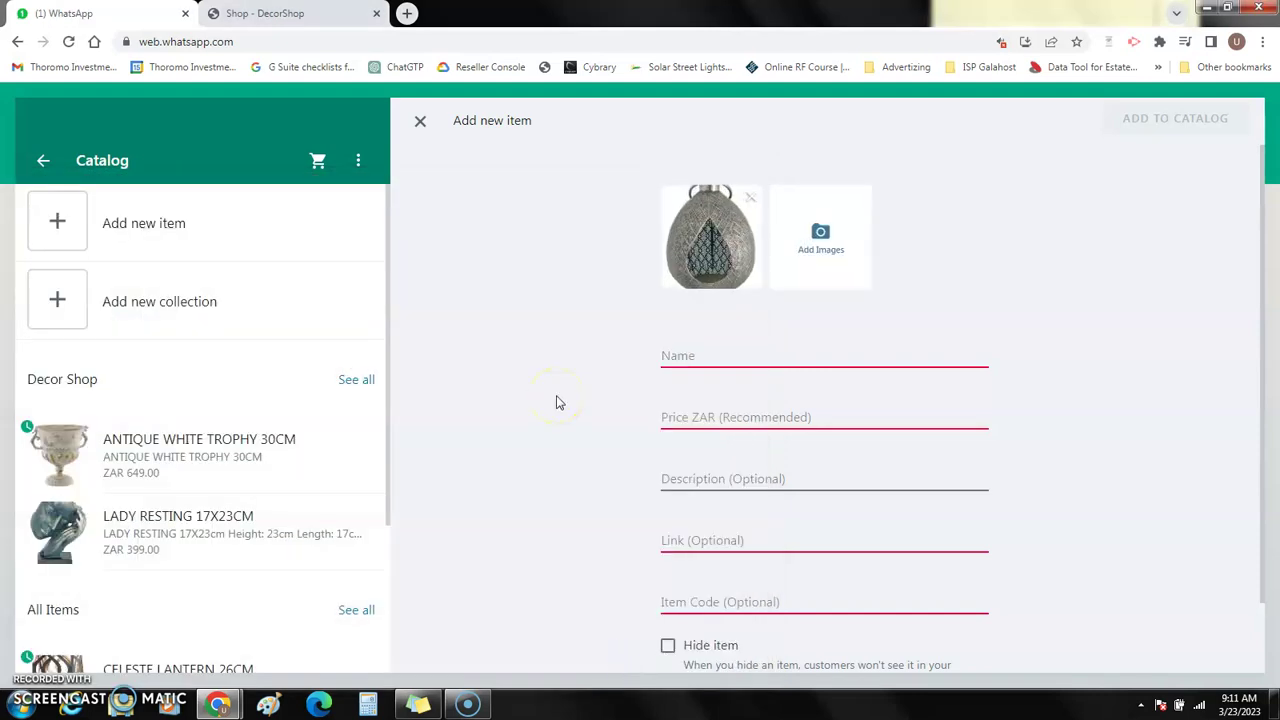
Switch to the DecorShop website and open the product page of the Birds Nest Lantern 30CM
left_click(316, 17)
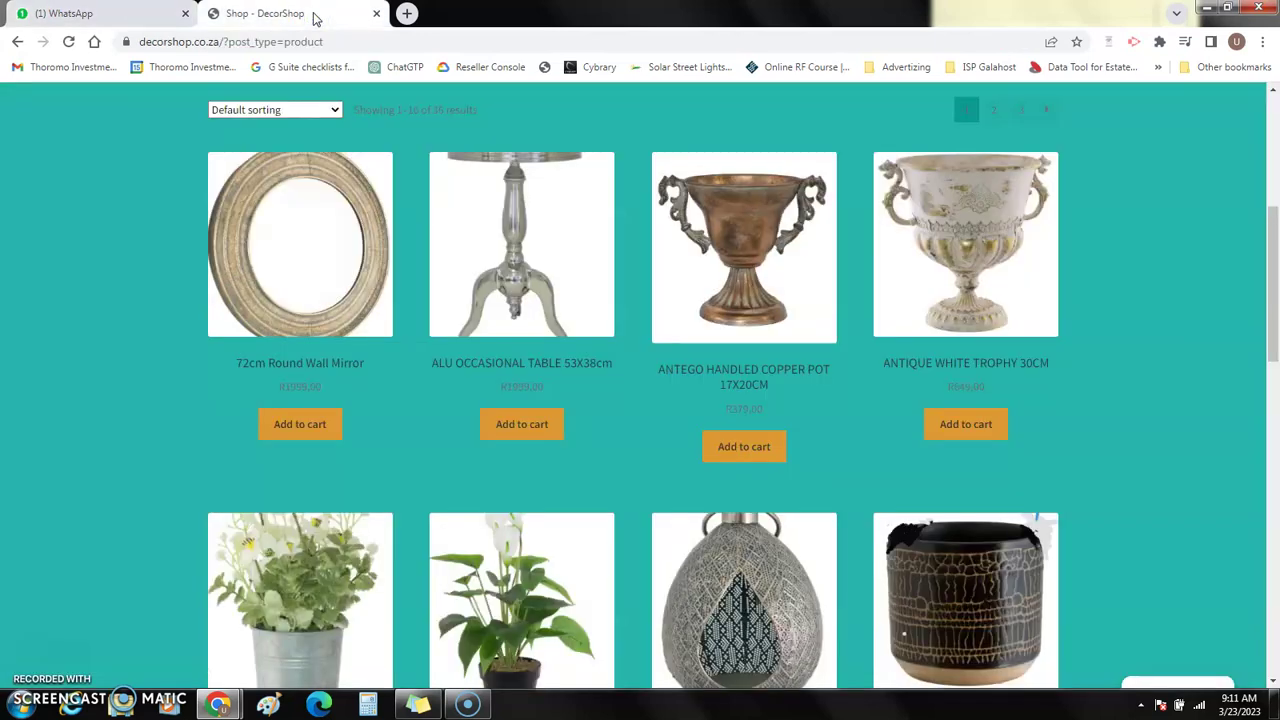
left_click_drag(1273, 258, 1274, 320)
left_click(762, 392)
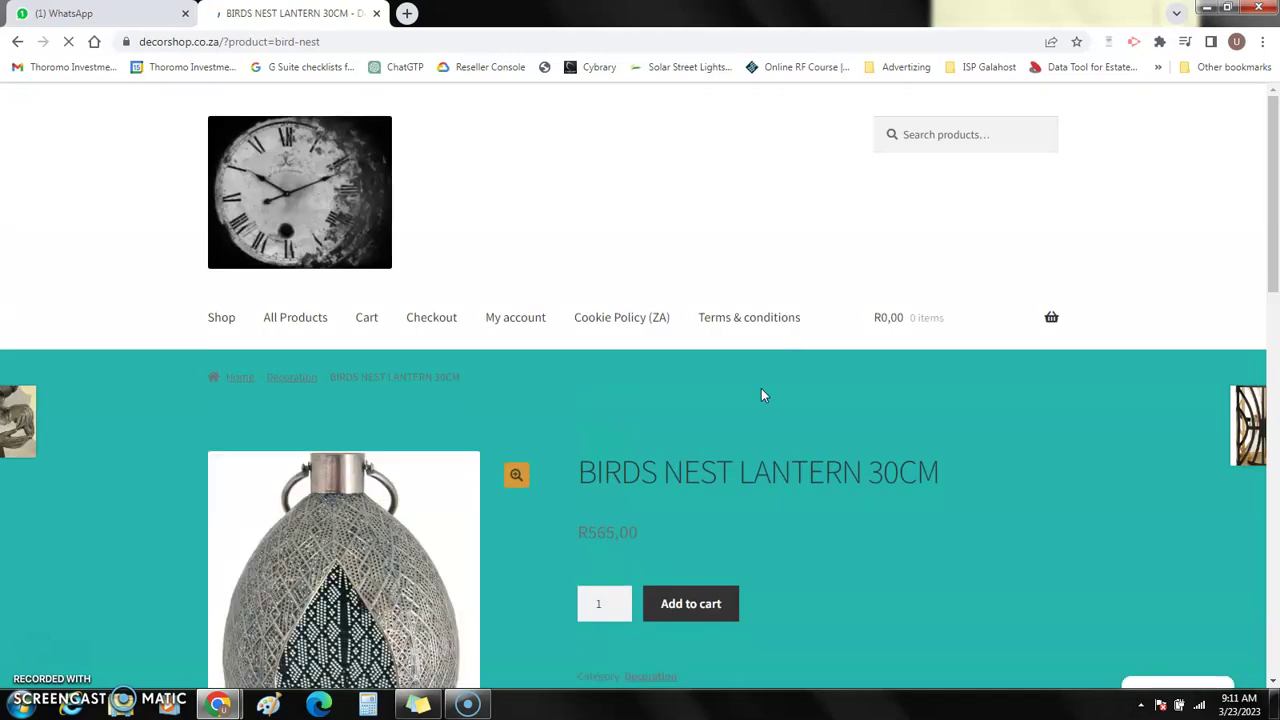
left_click_drag(1274, 185, 1276, 258)
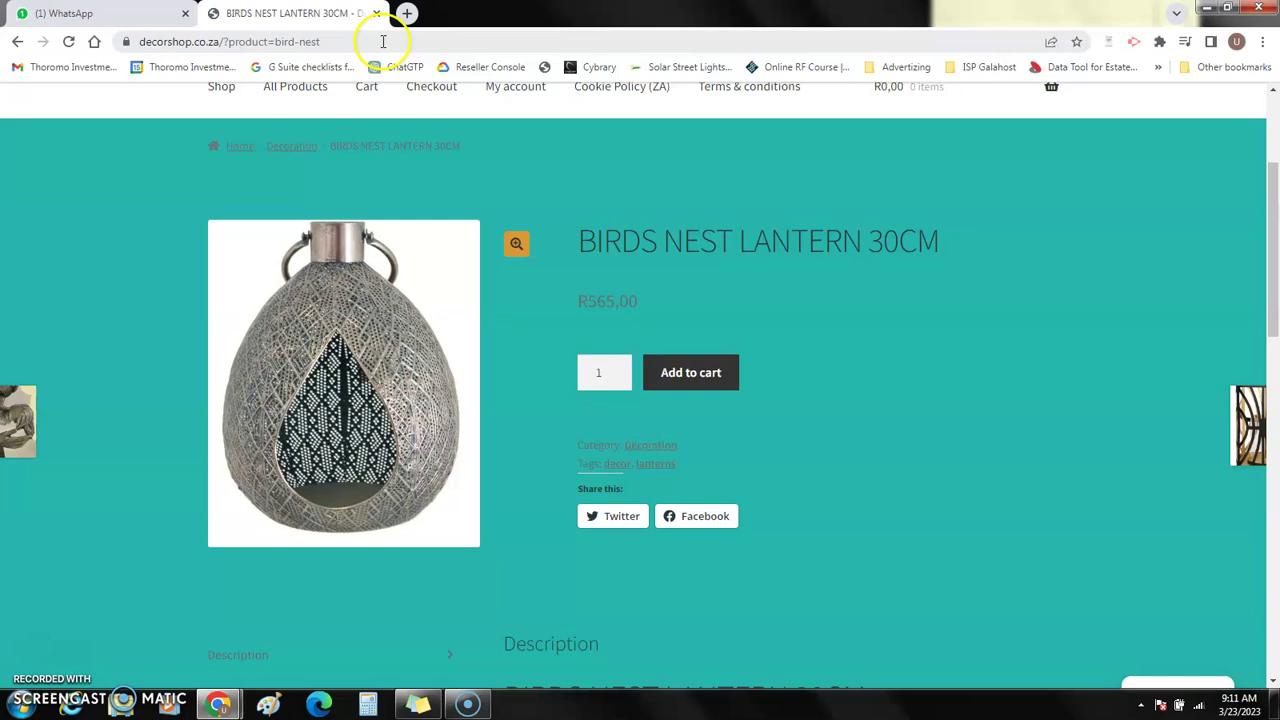
Copy the lantern's product page address and paste it as the link of the new WhatsApp catalog item
left_click_drag(380, 41, 206, 118)
key("ctrl+c")
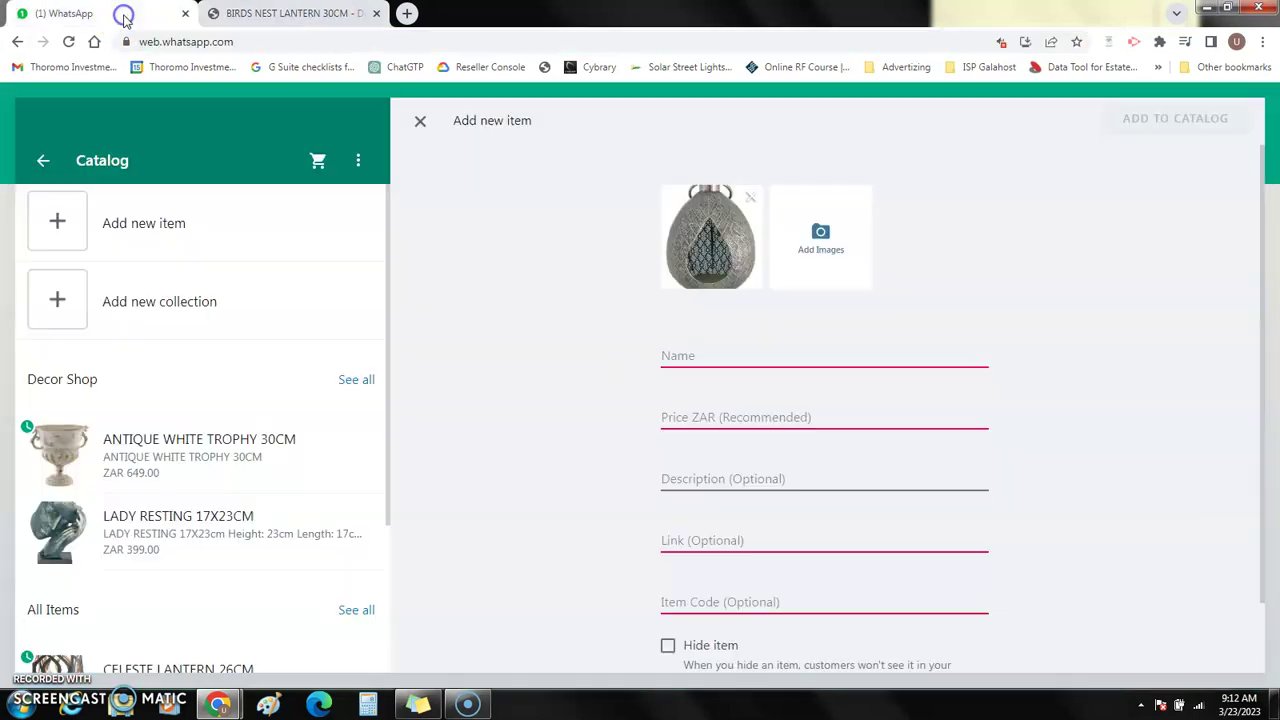
left_click(120, 17)
left_click(689, 533)
key("ctrl+v")
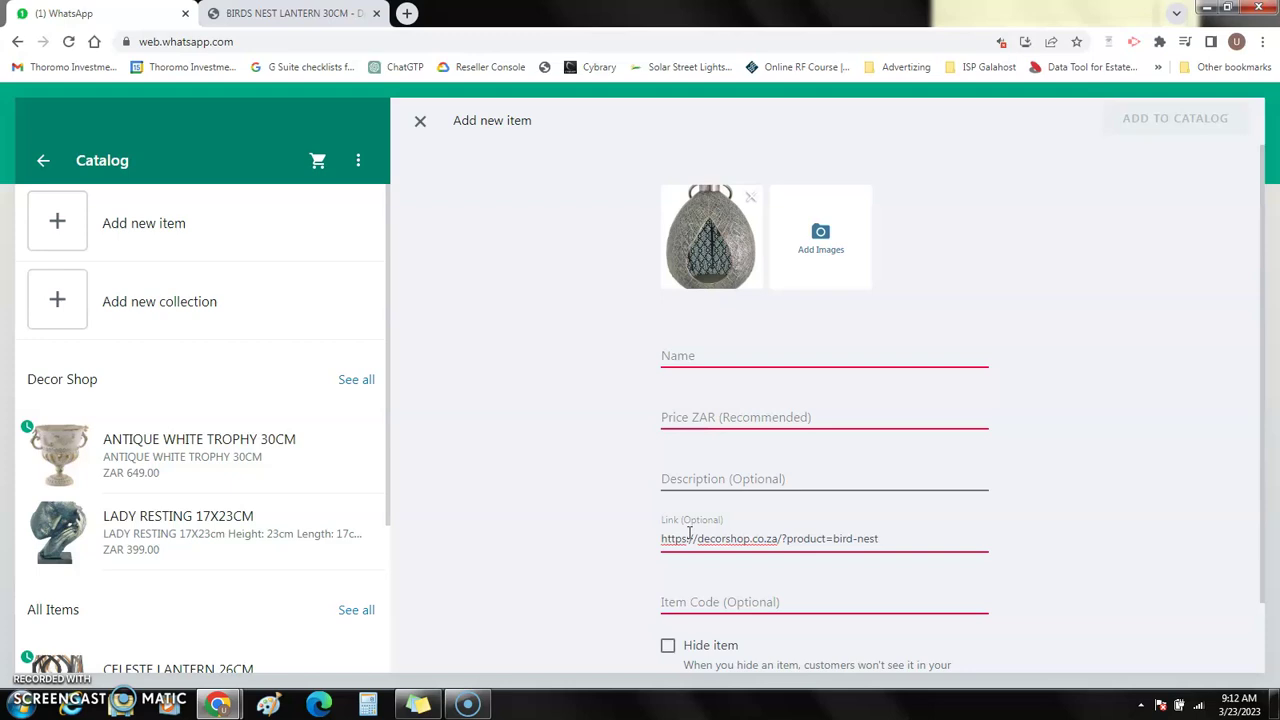
left_click(549, 291)
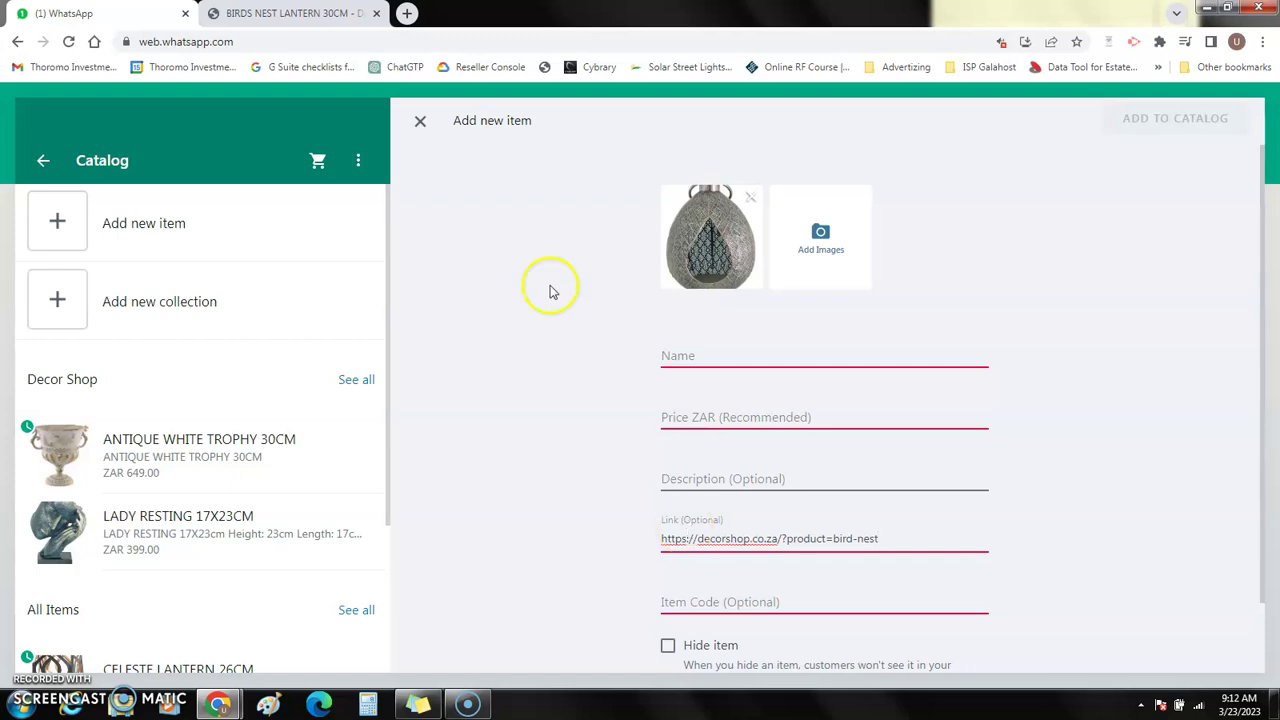
Copy the product title BIRDS NEST LANTERN 30CM from DecorShop into the name of the new WhatsApp catalog item
left_click(297, 13)
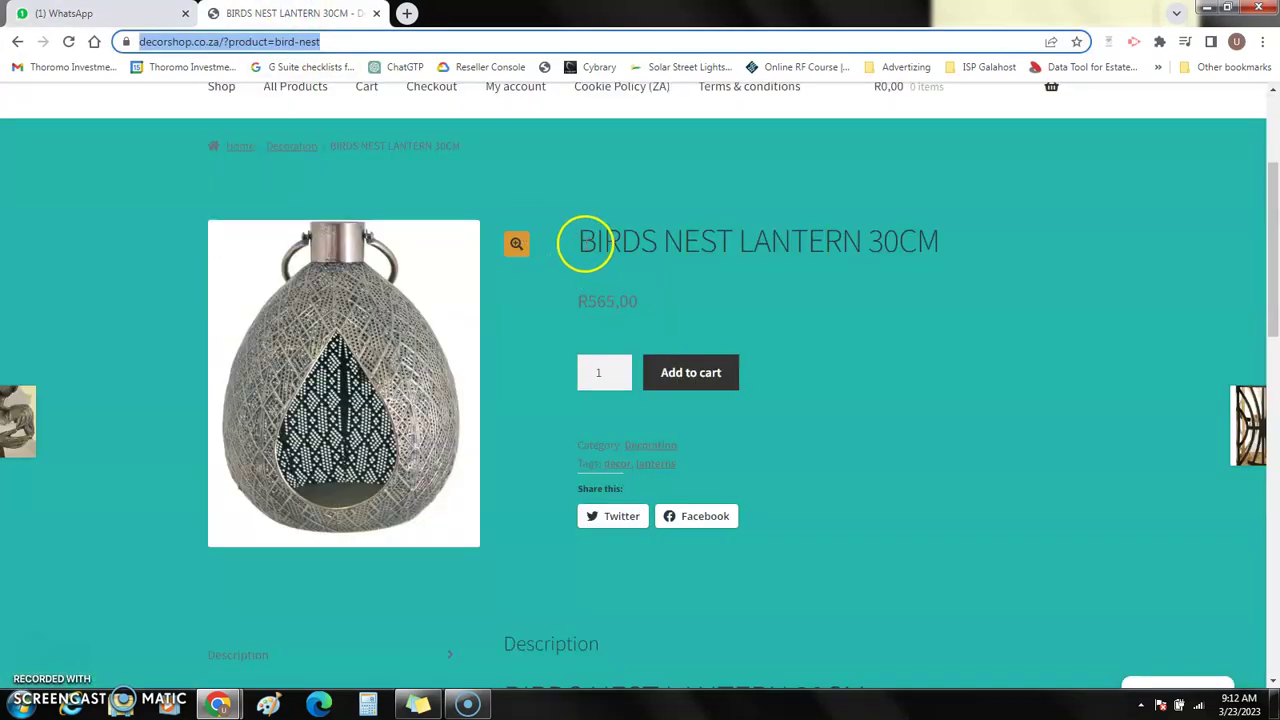
left_click_drag(580, 241, 932, 259)
key("ctrl+c")
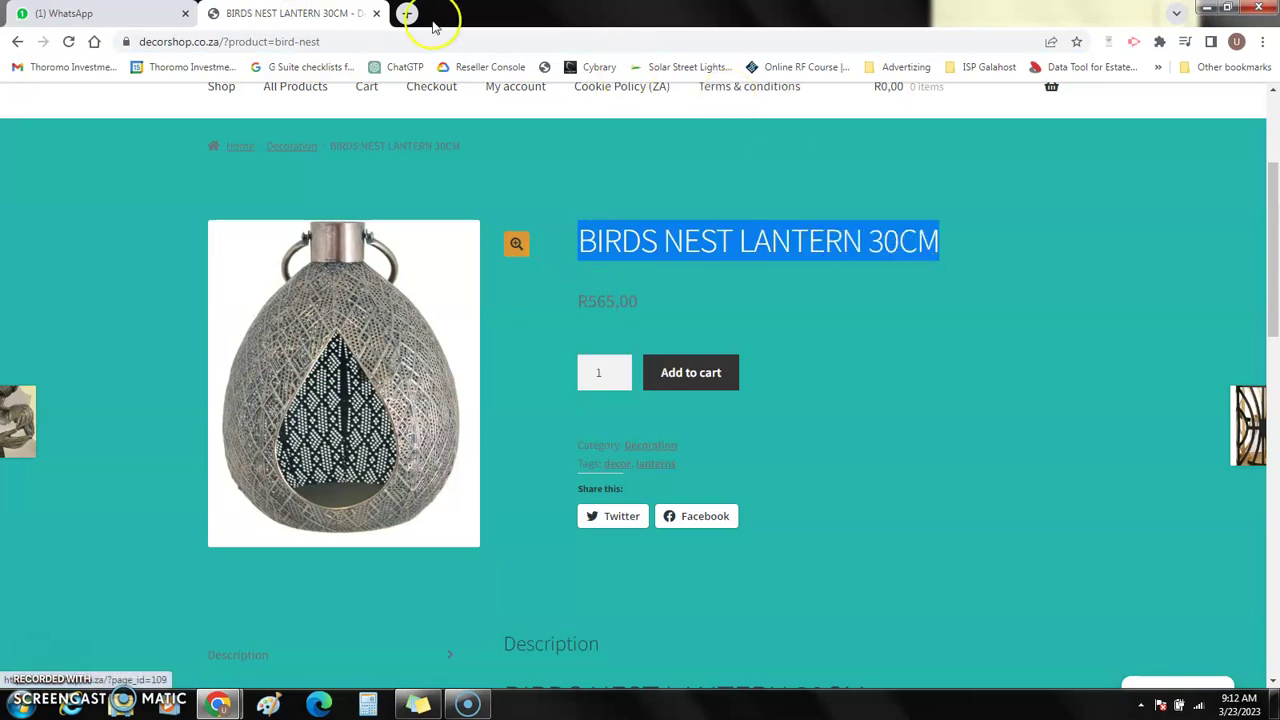
left_click(163, 13)
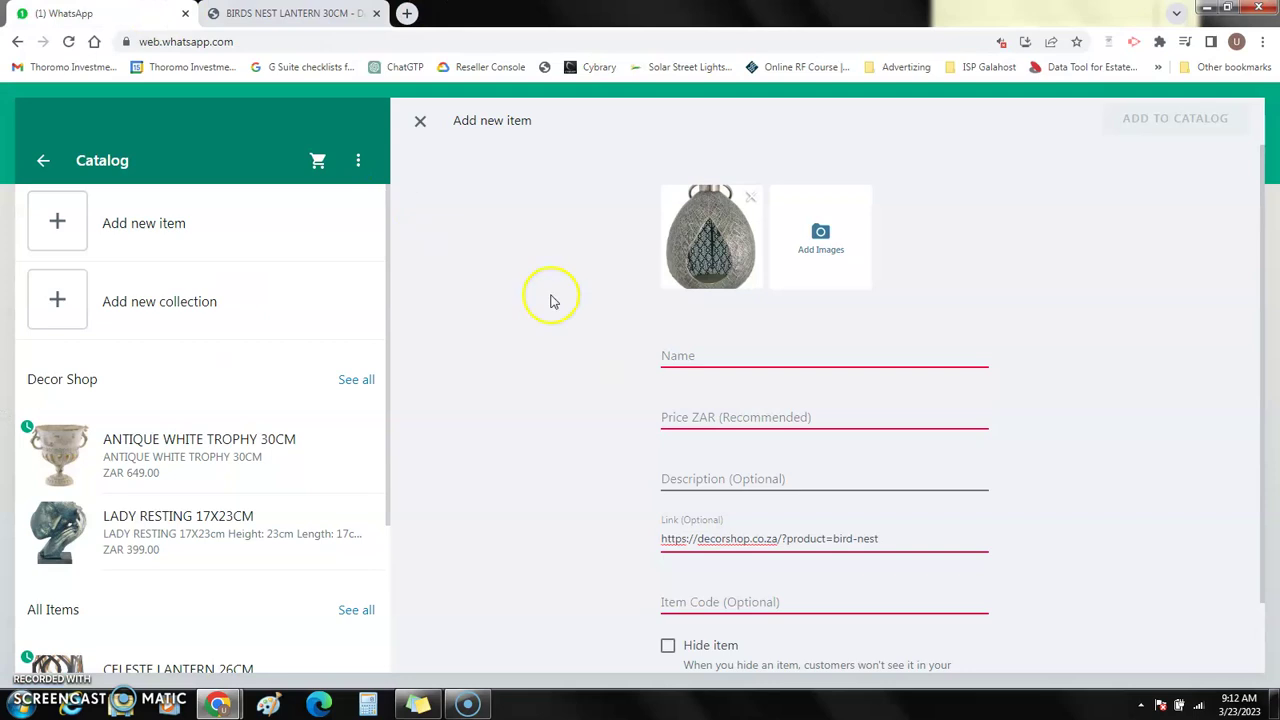
left_click(714, 360)
left_click(713, 353)
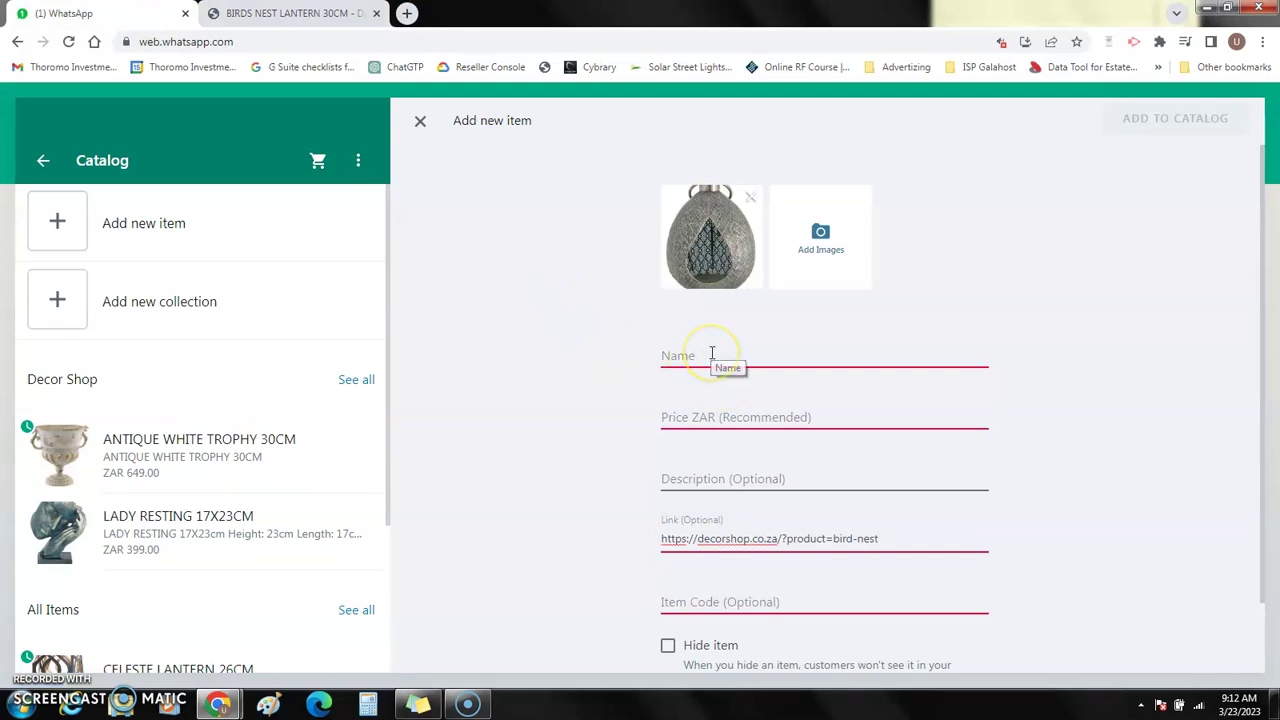
left_click(712, 353)
key("ctrl+v")
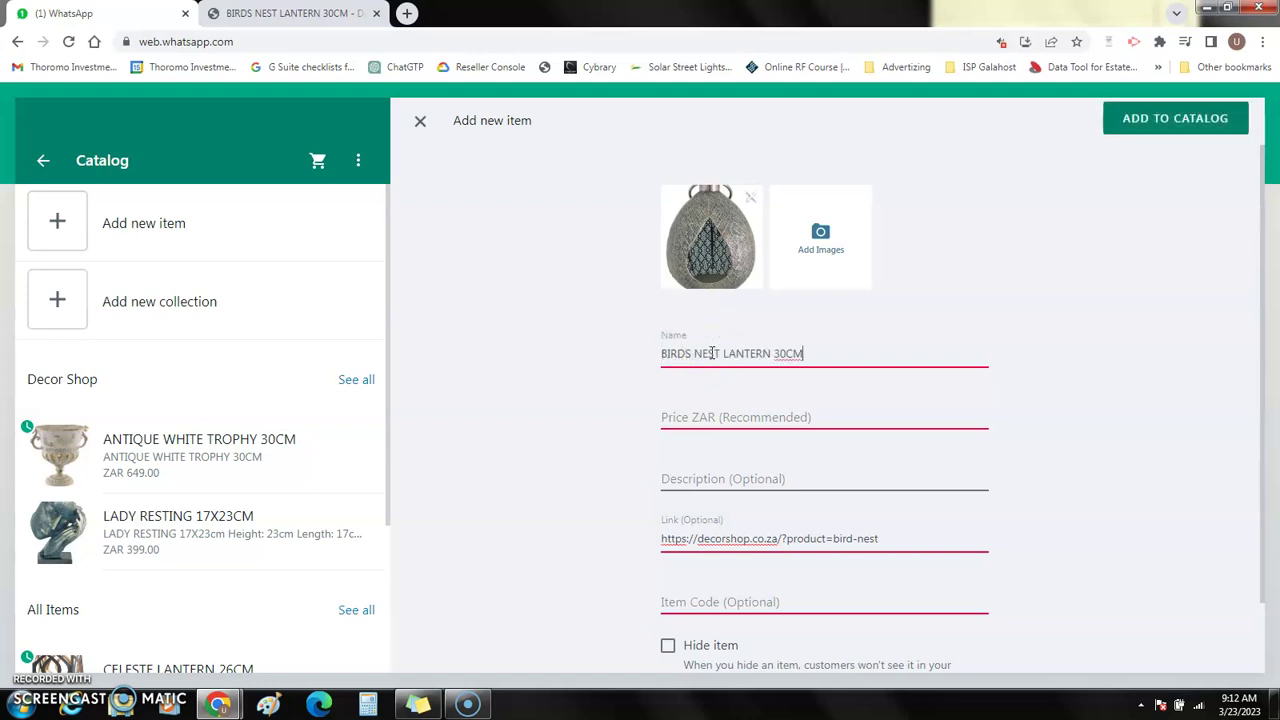
Check the lantern's price on DecorShop and set the WhatsApp catalog item's ZAR price to 565
left_click(300, 13)
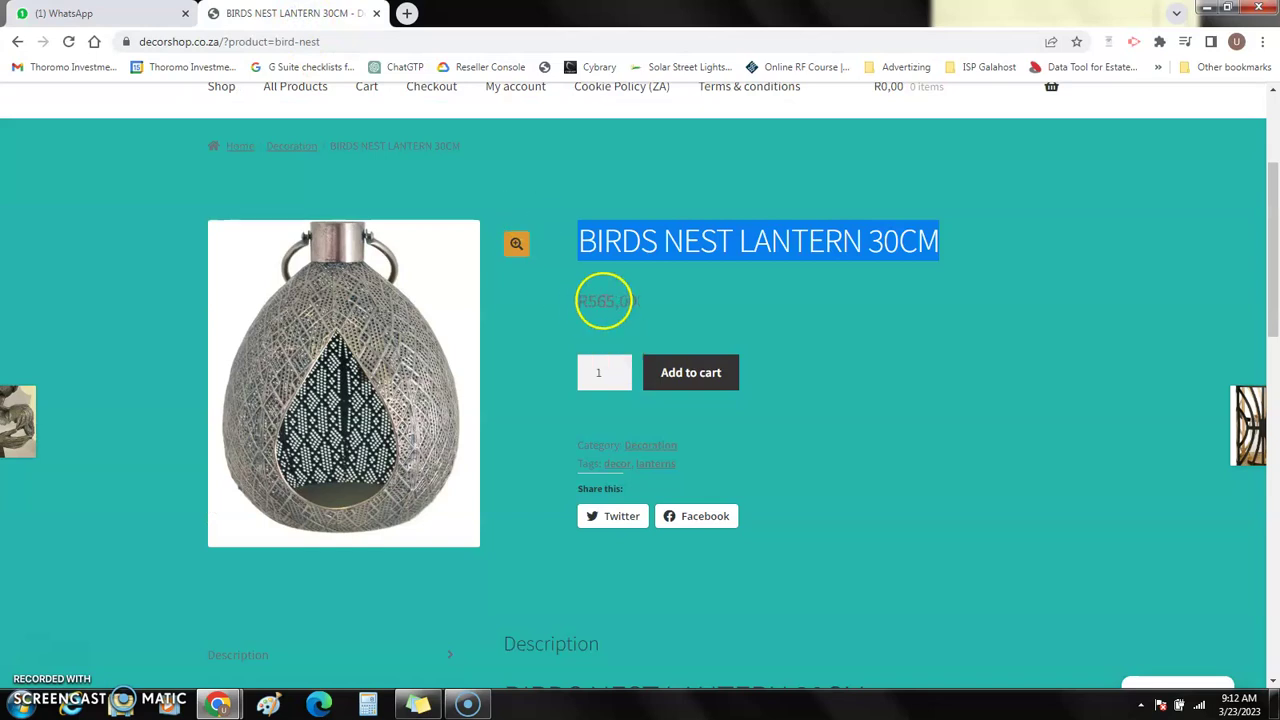
left_click(110, 18)
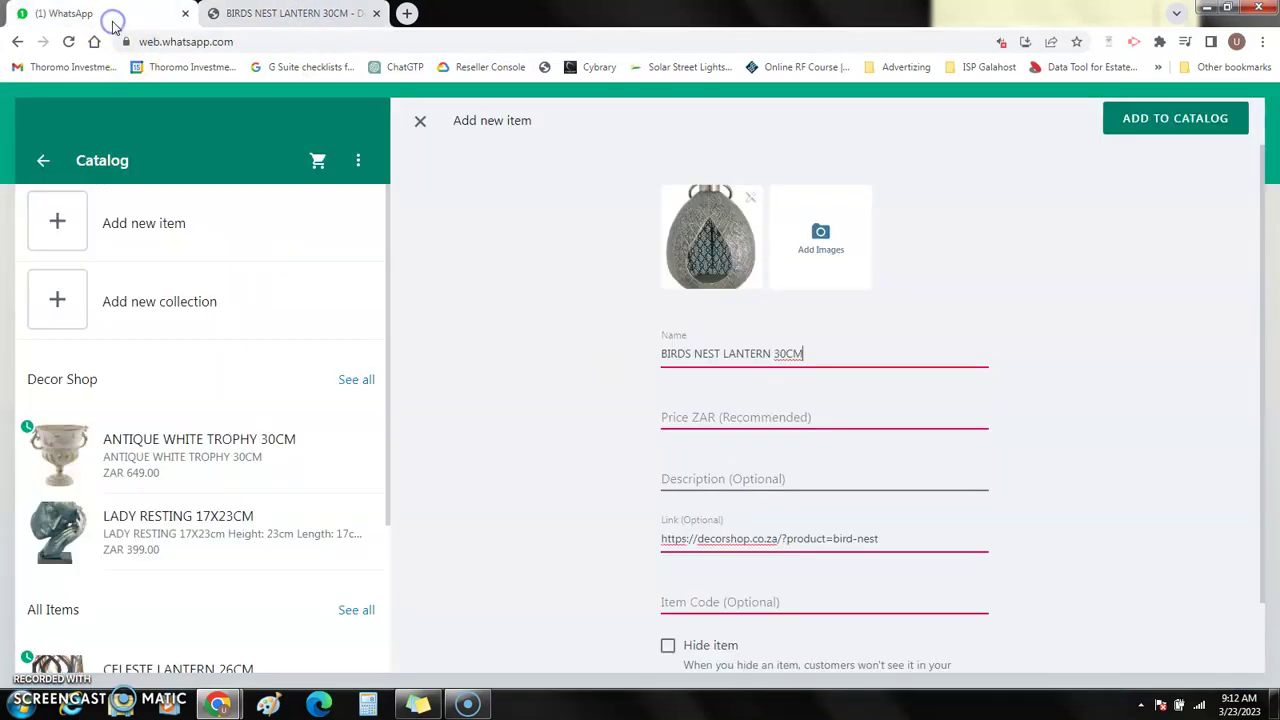
left_click(670, 416)
type("595")
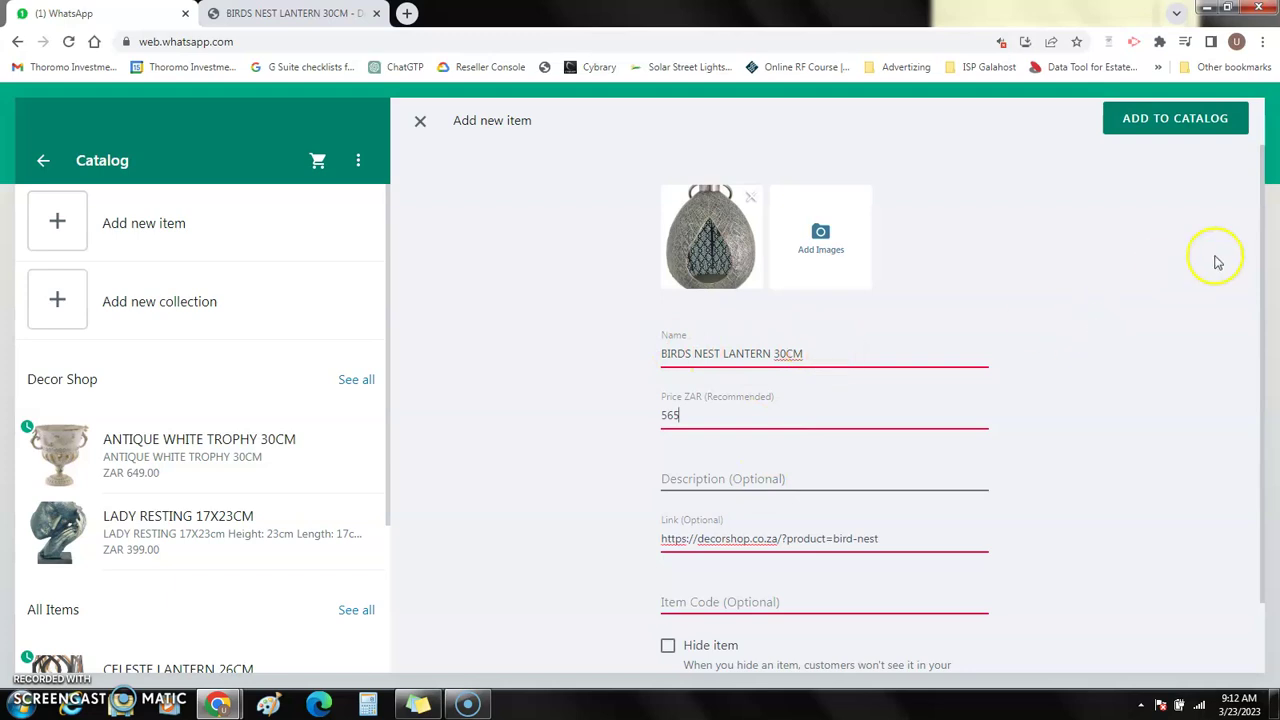
Add the completed Birds Nest Lantern item to the catalog and review its item page
left_click(1263, 238)
left_click_drag(1263, 238, 1266, 328)
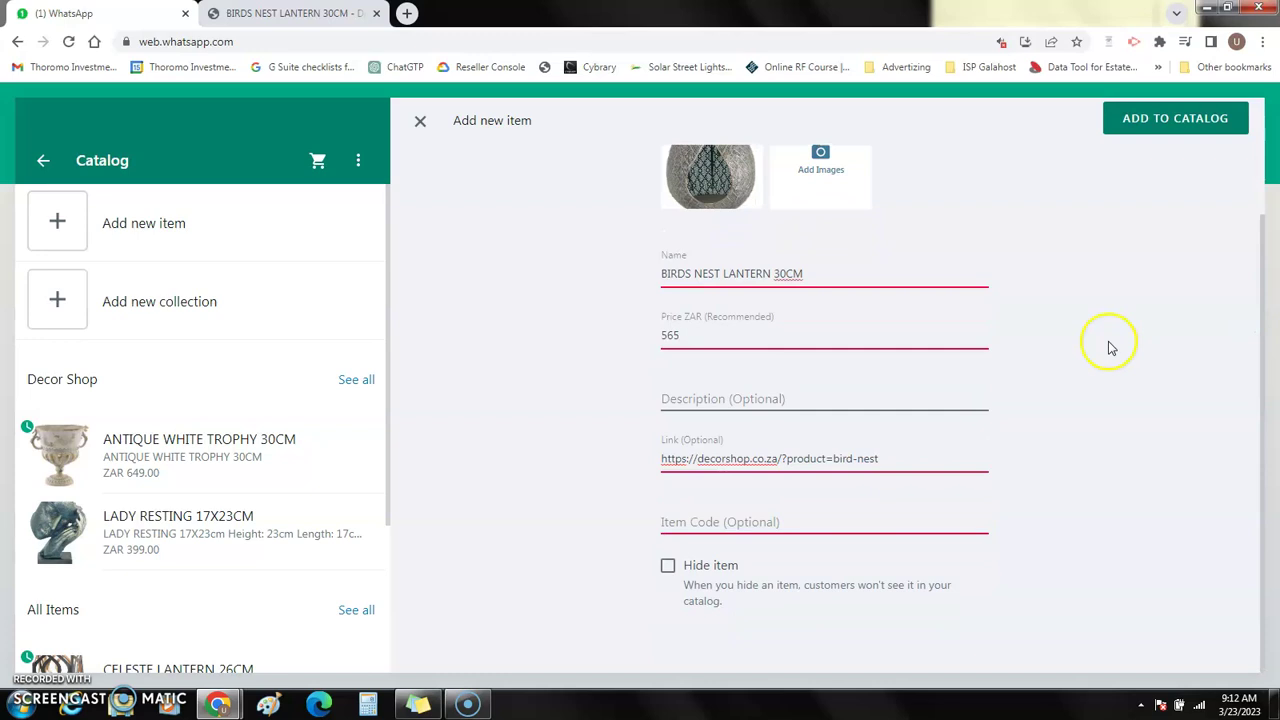
left_click(1150, 128)
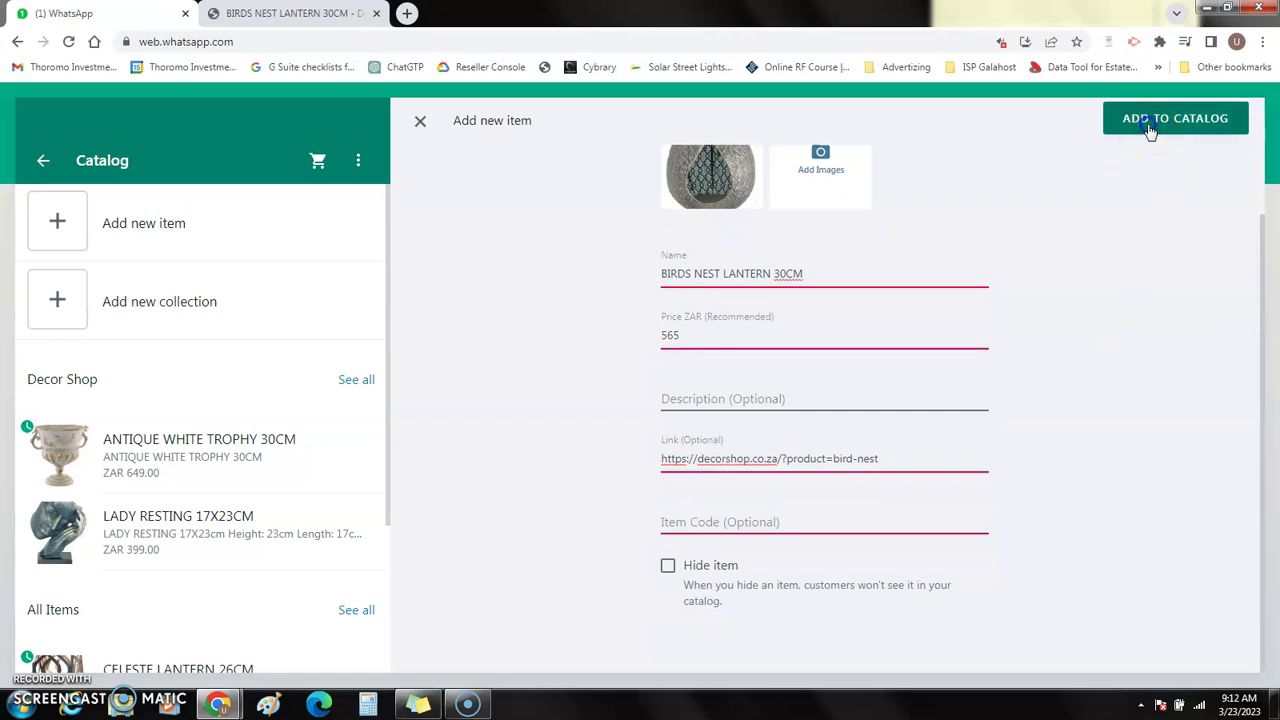
left_click(1263, 288)
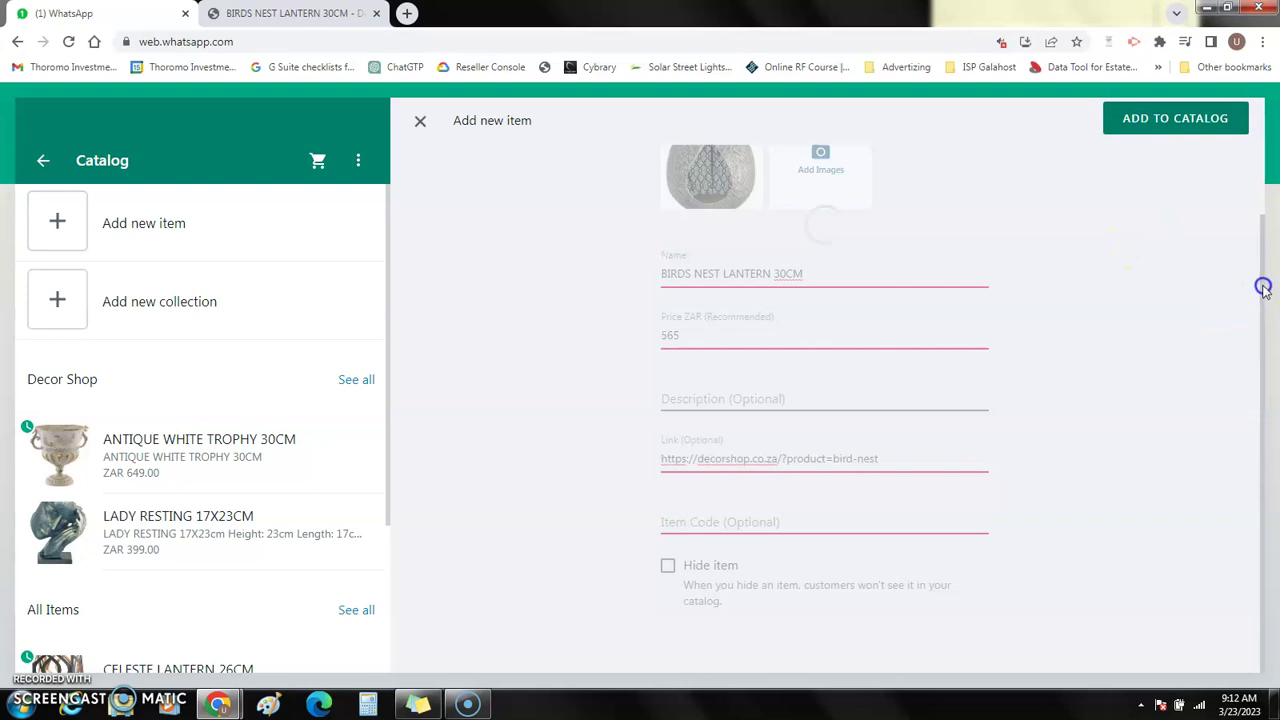
left_click_drag(1263, 288, 1262, 234)
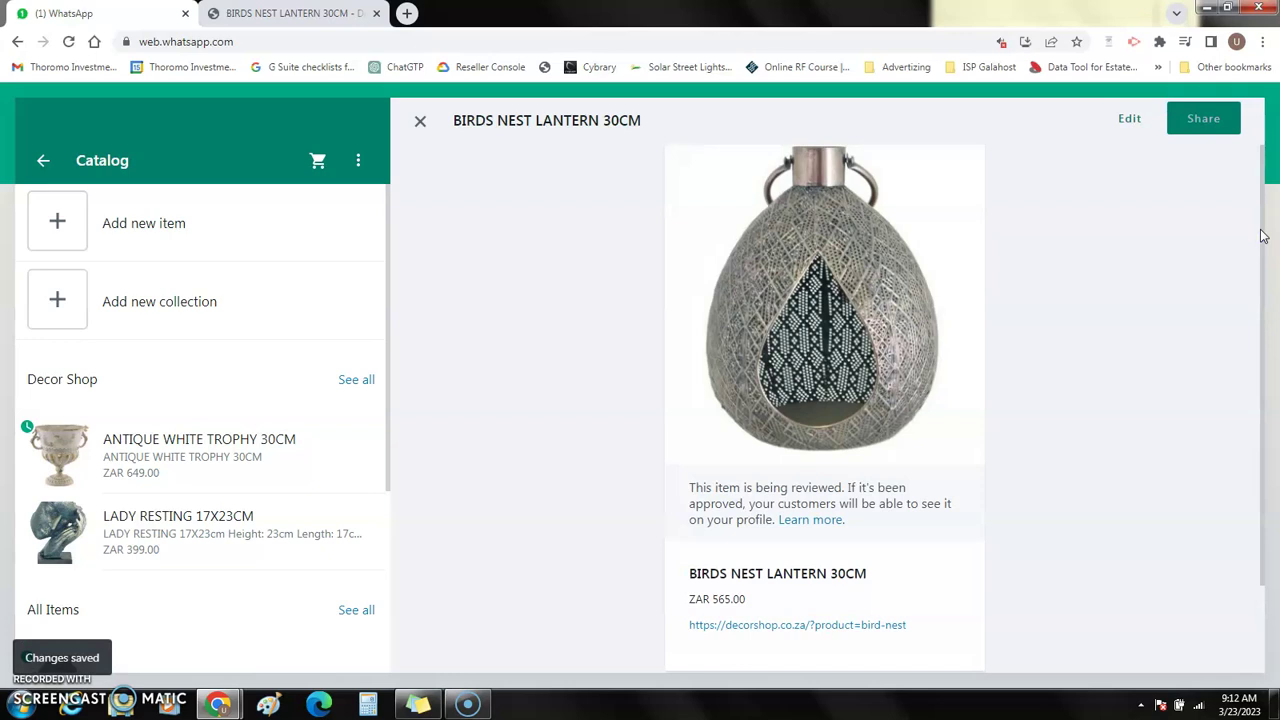
left_click(1258, 186)
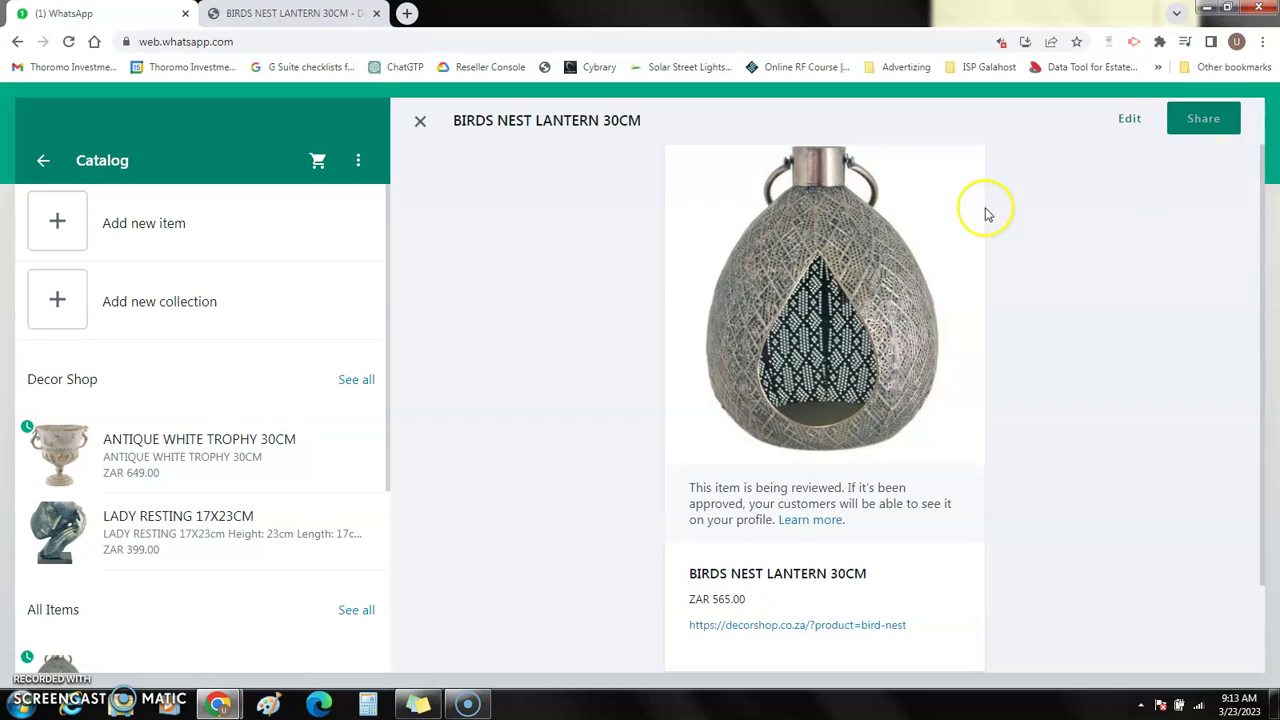
Start another new catalog item and attach the BRONZE JAZZ SAX 43CM image
left_click(60, 222)
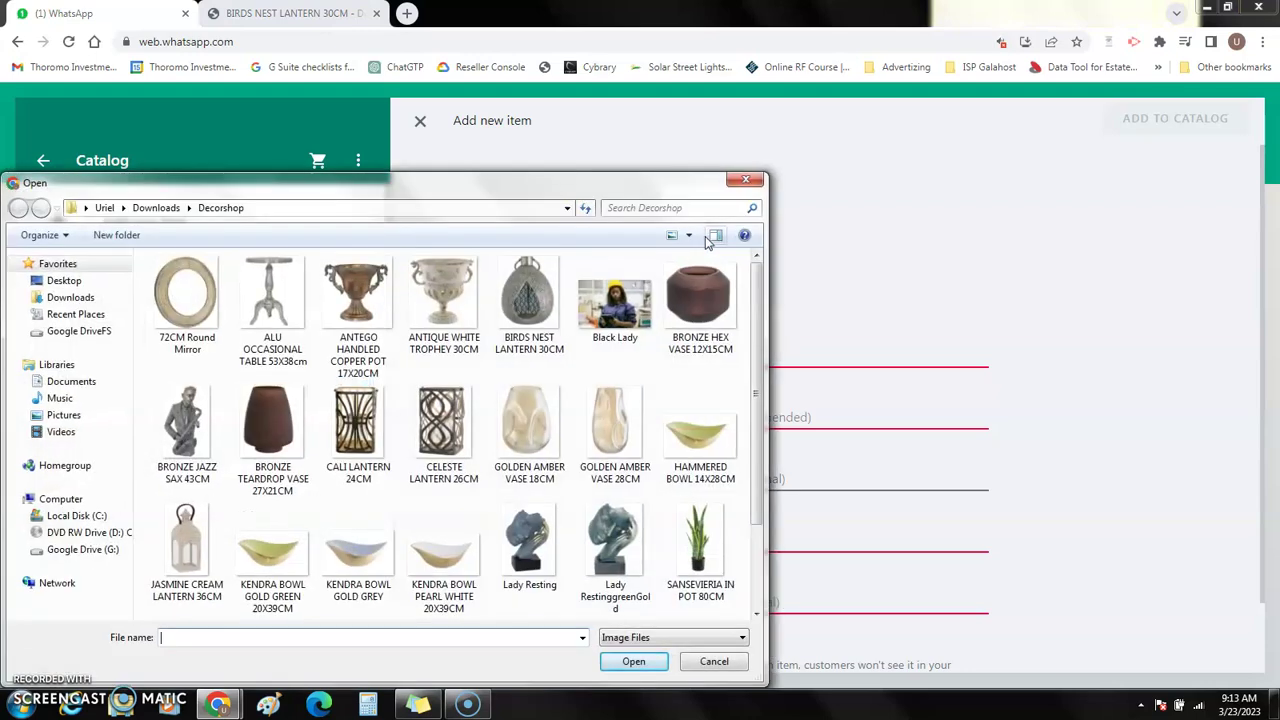
left_click(188, 431)
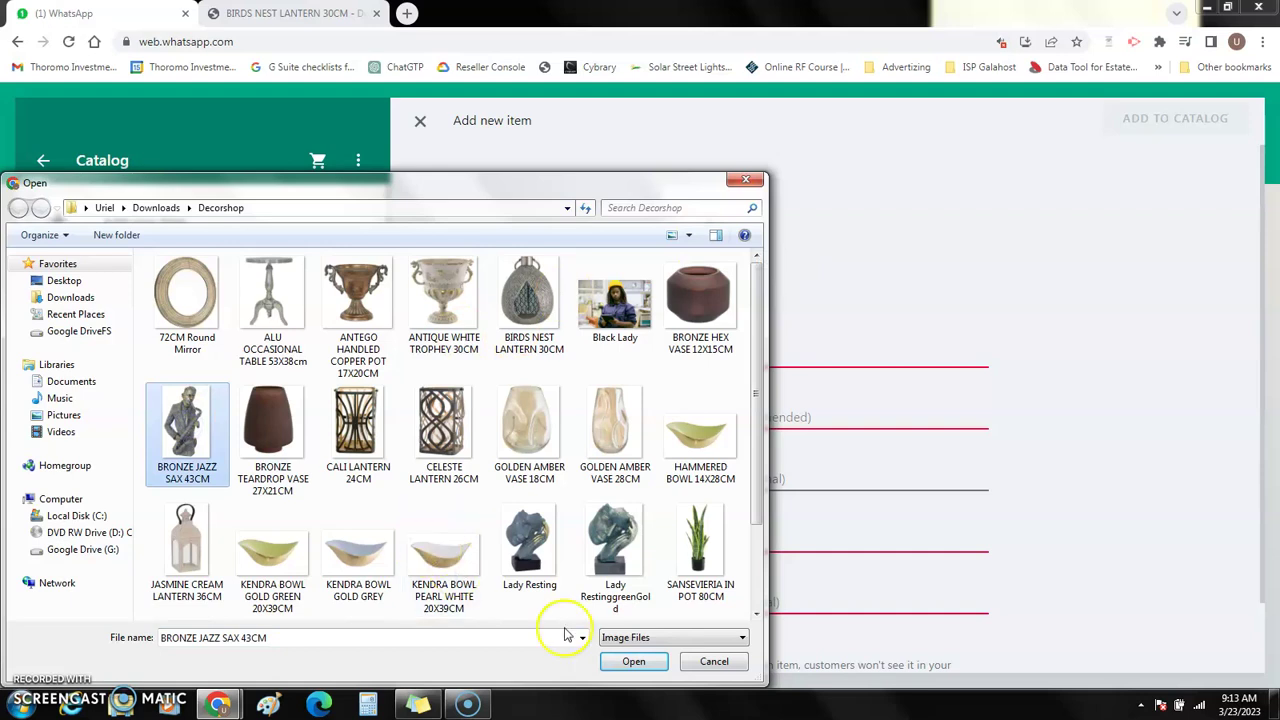
left_click(618, 659)
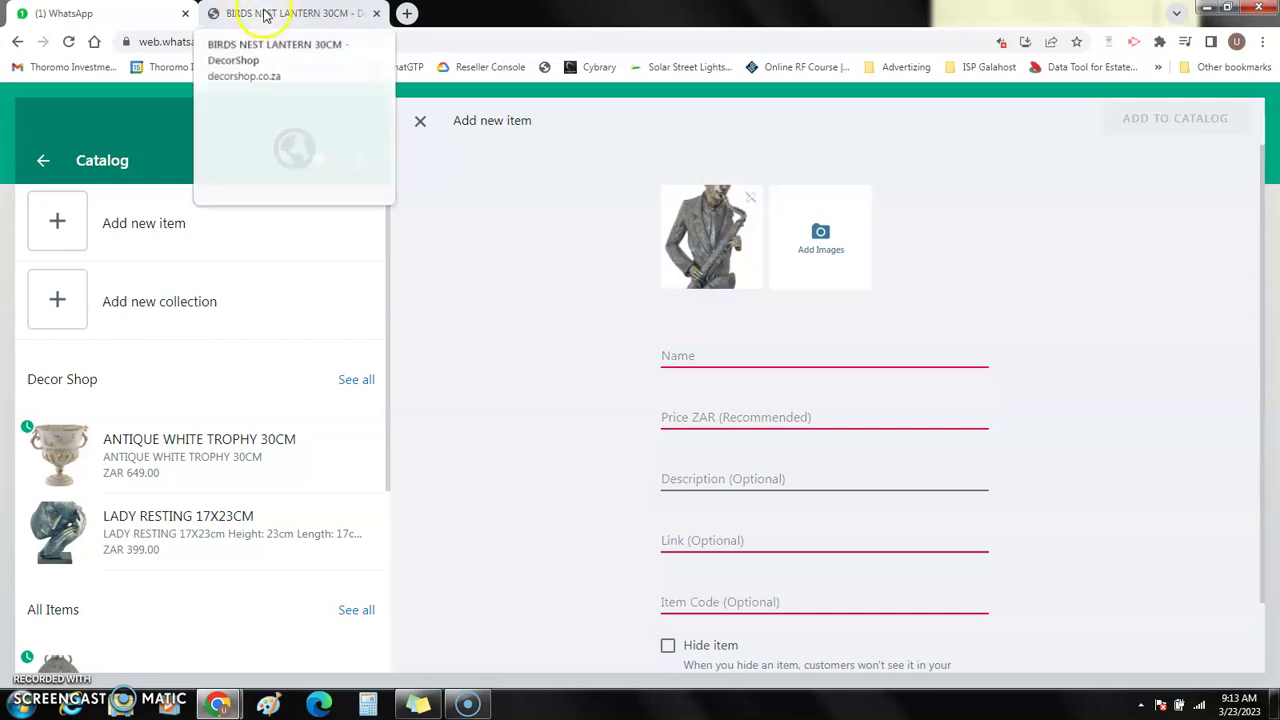
Switch to the DecorShop website, return to its shop home page and open the Bronze Jazz Sax 43CM product
left_click(265, 14)
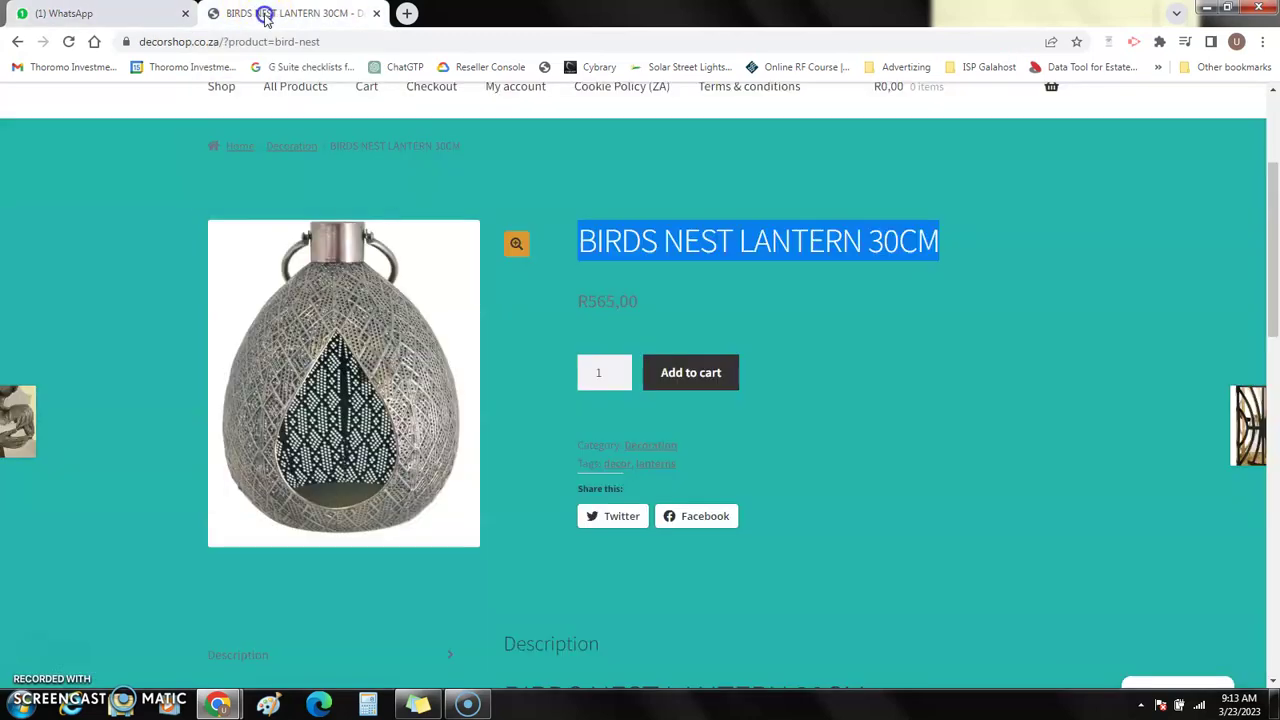
left_click(240, 149)
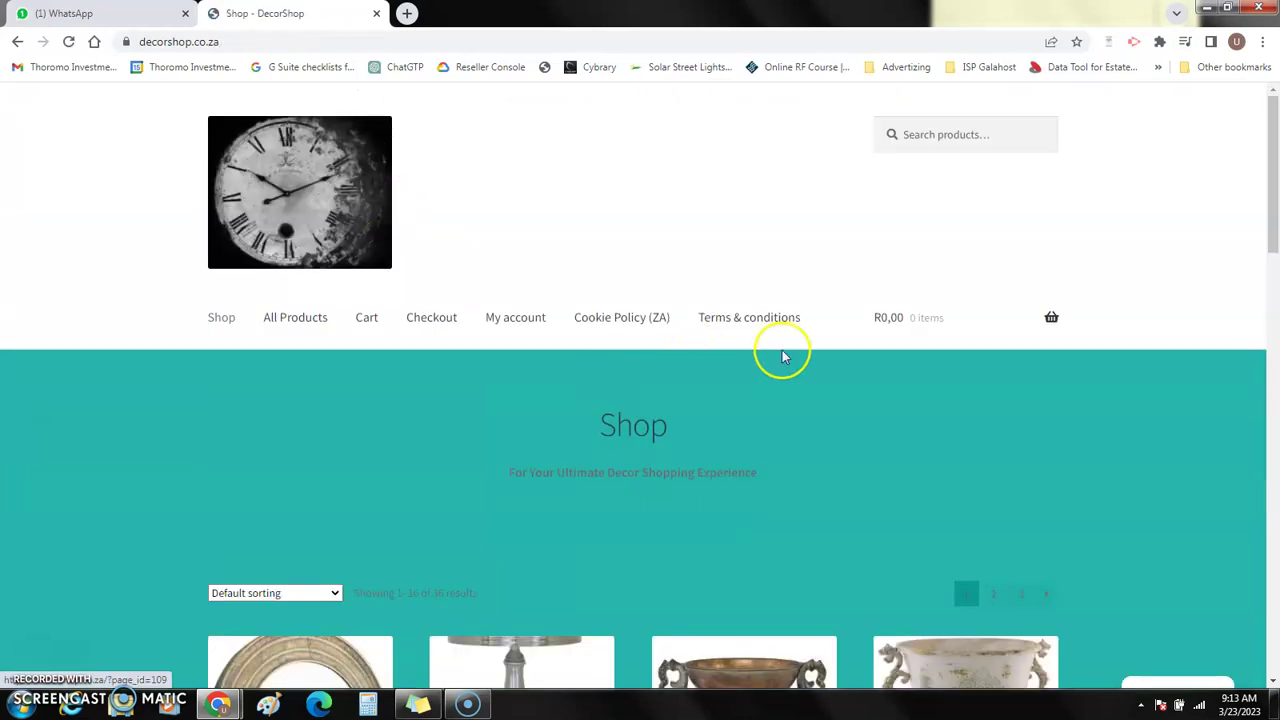
left_click_drag(1268, 186, 1274, 474)
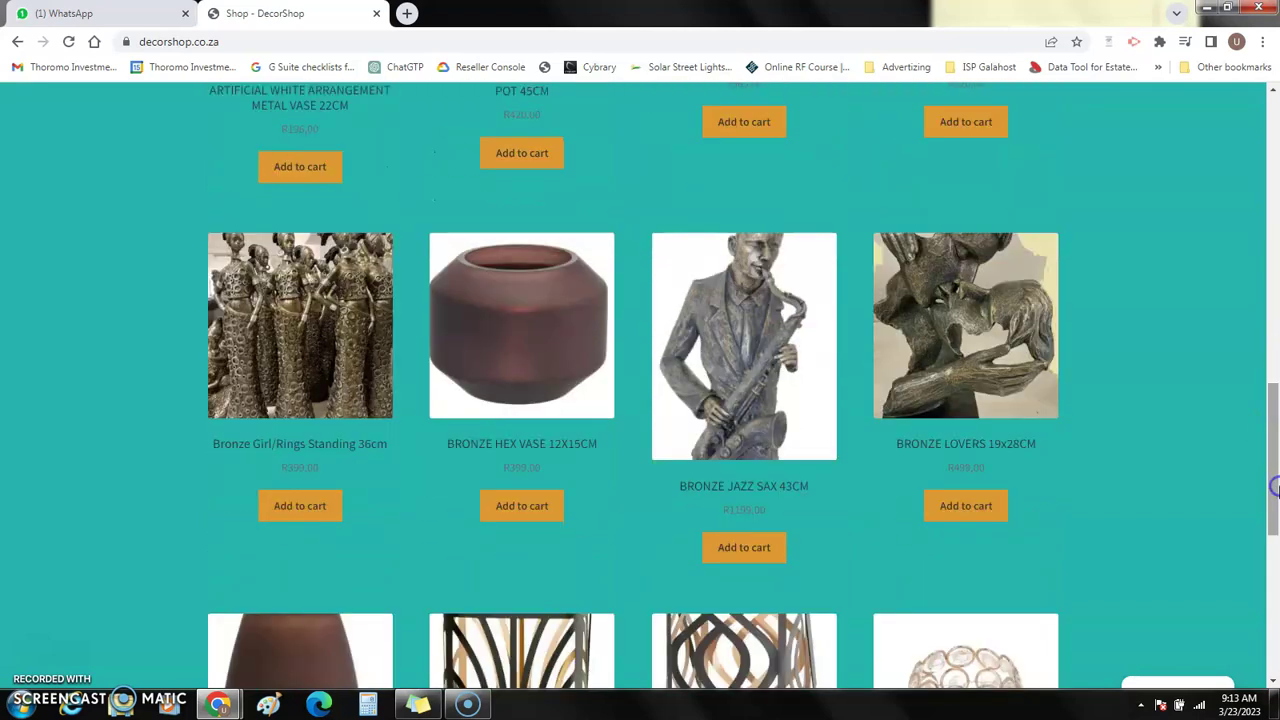
left_click(742, 399)
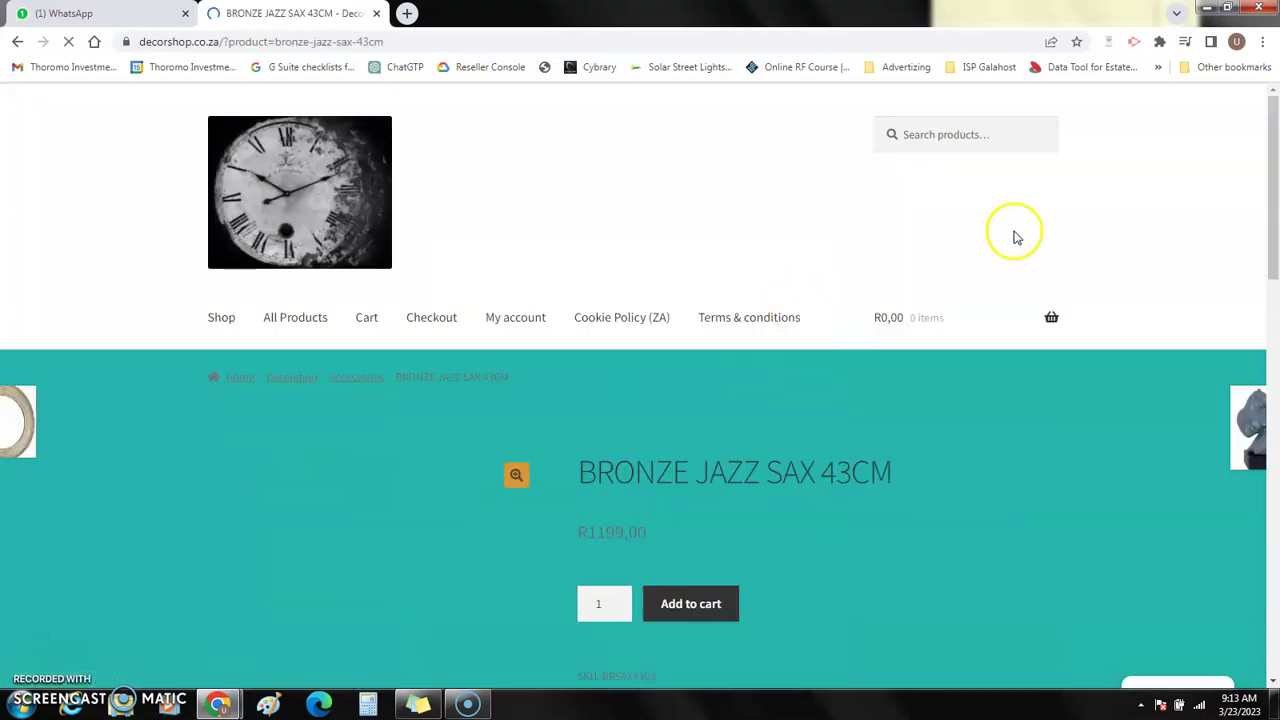
Copy the product title from the DecorShop page and use it as the WhatsApp catalog item's name, BRONZE JAZZ SAX 43CM
left_click_drag(1272, 165, 1276, 265)
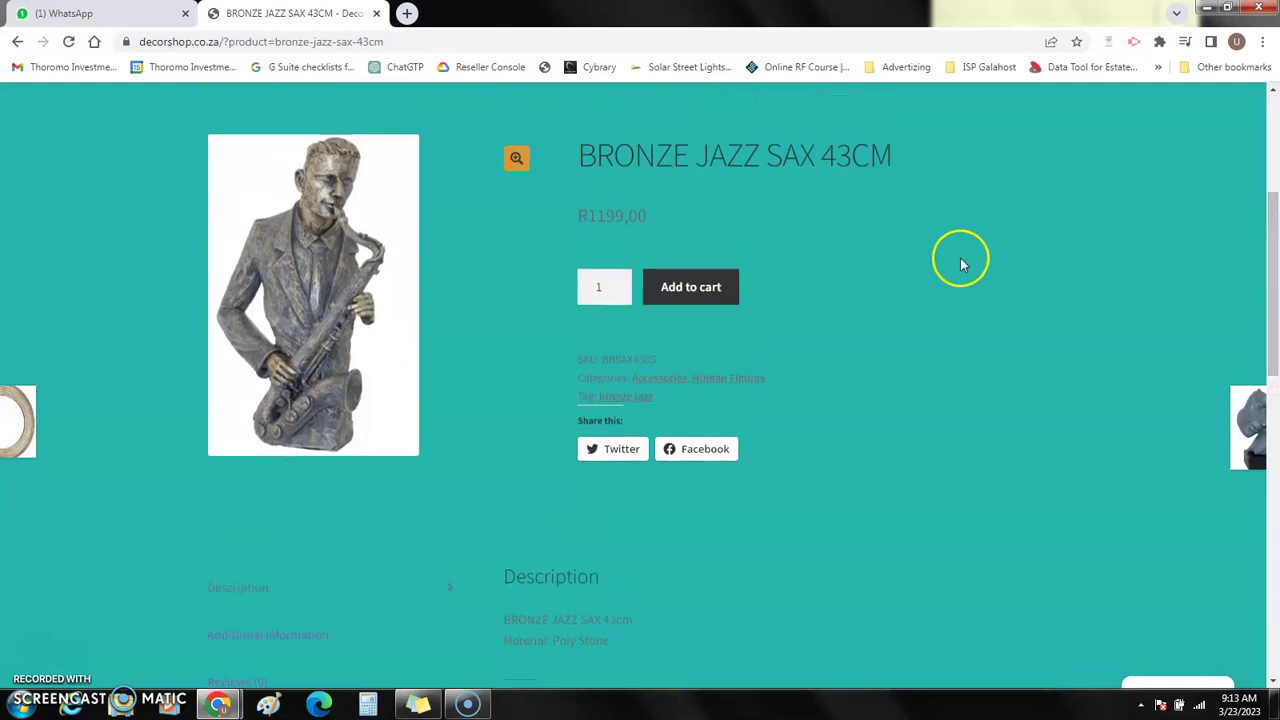
left_click_drag(579, 162, 898, 164)
key("ctrl+c")
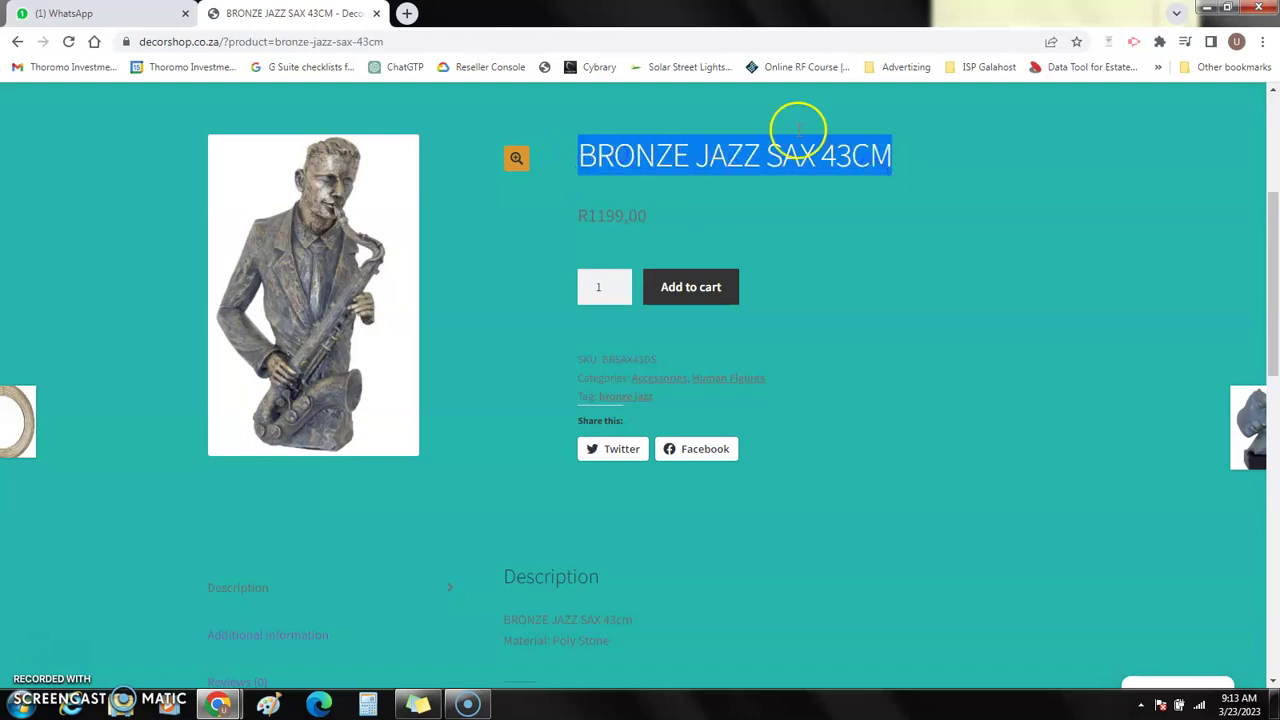
left_click(119, 11)
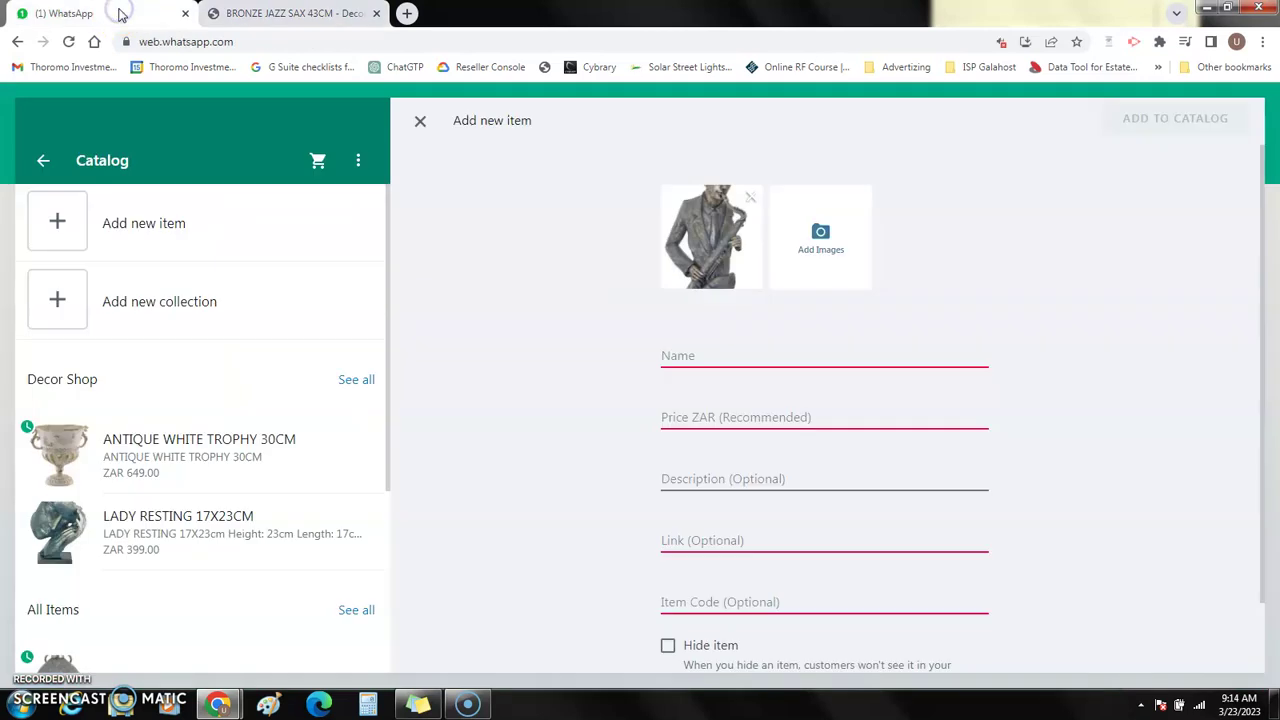
left_click(688, 350)
key("ctrl+v")
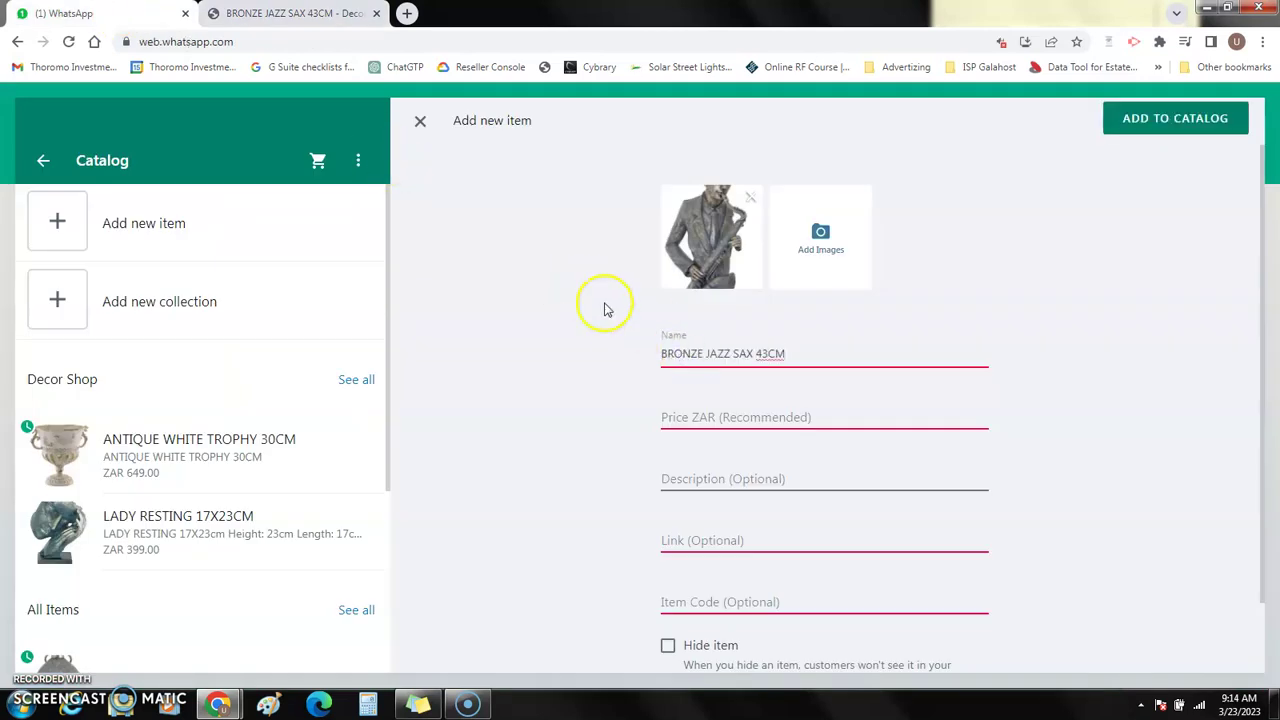
Copy the Bronze Jazz Sax product page's web address from DecorShop into the WhatsApp catalog item's link
left_click(310, 12)
left_click(346, 44)
key("ctrl+c")
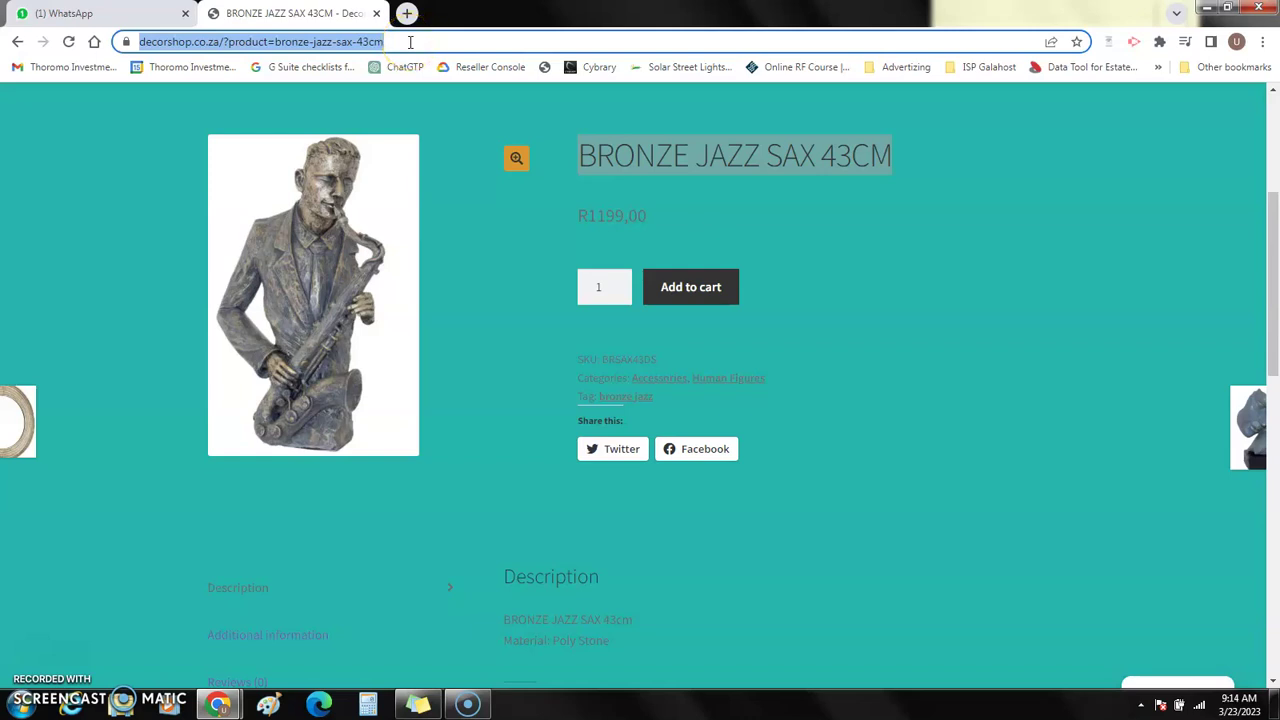
left_click(160, 15)
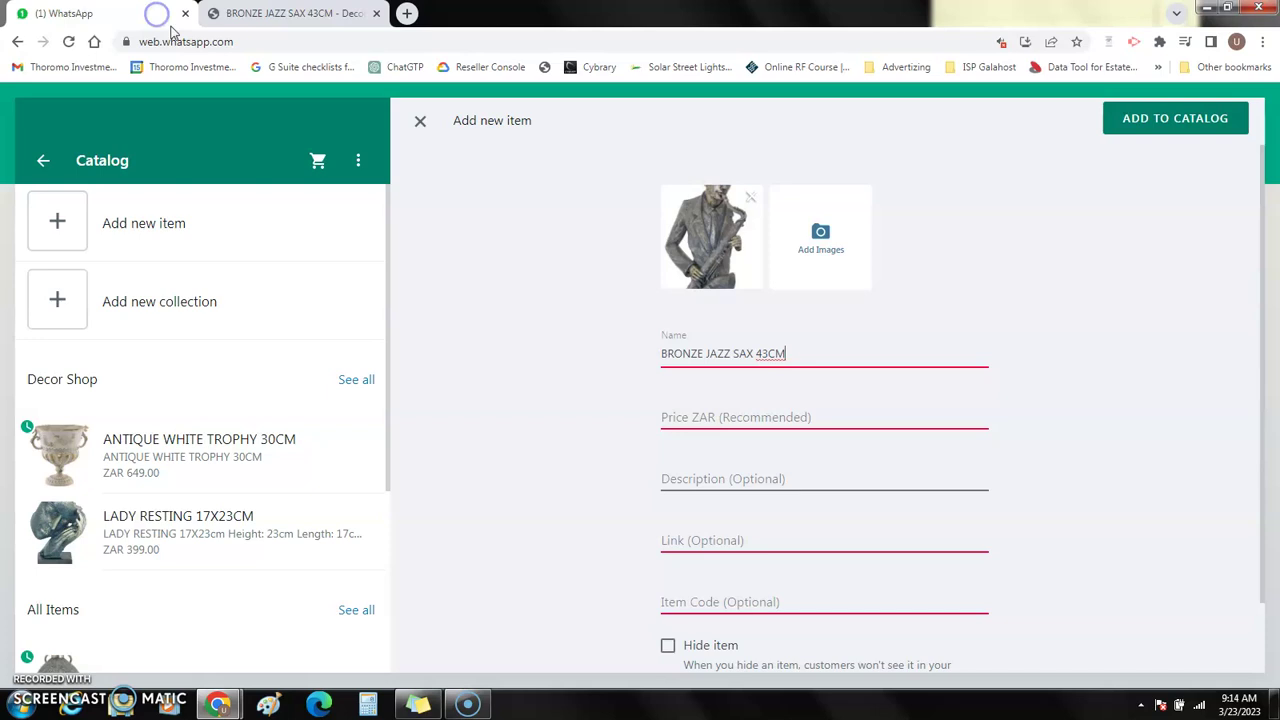
left_click(703, 532)
key("ctrl+v")
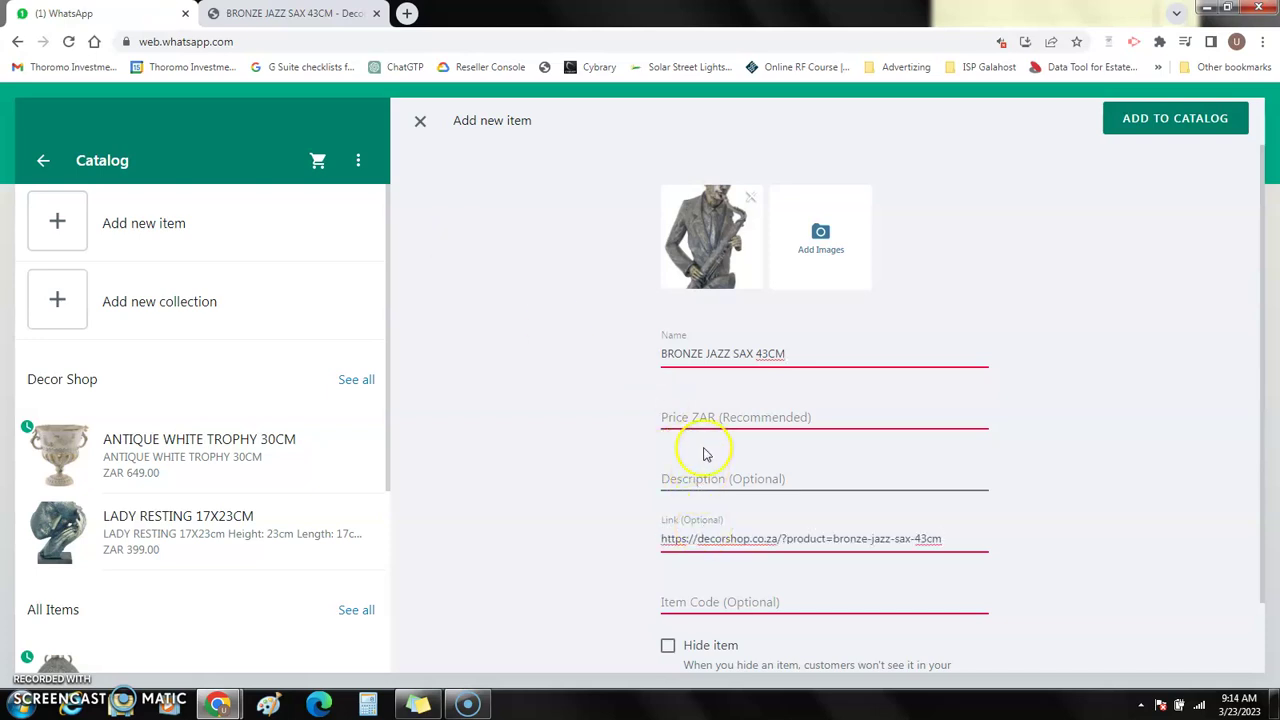
Set the Bronze Jazz Sax item's ZAR price to 1199 and add the item to the catalog
left_click(710, 419)
type("1199")
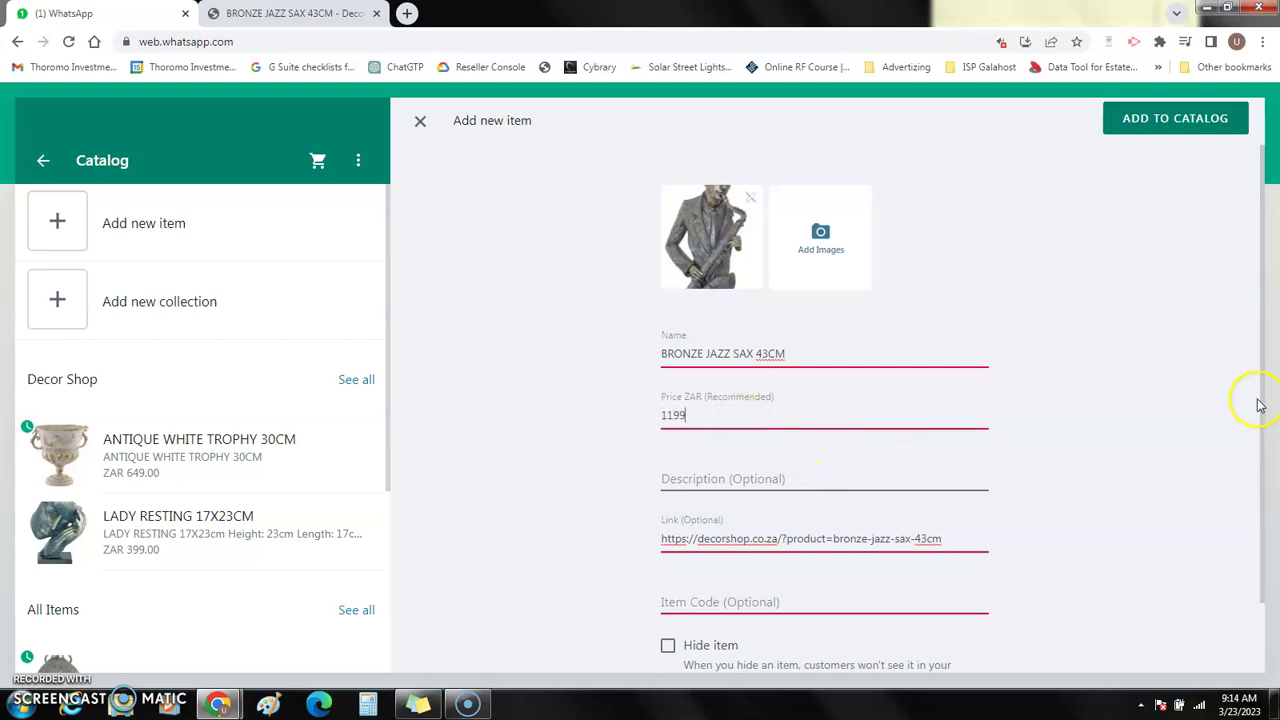
left_click_drag(1265, 406, 1267, 340)
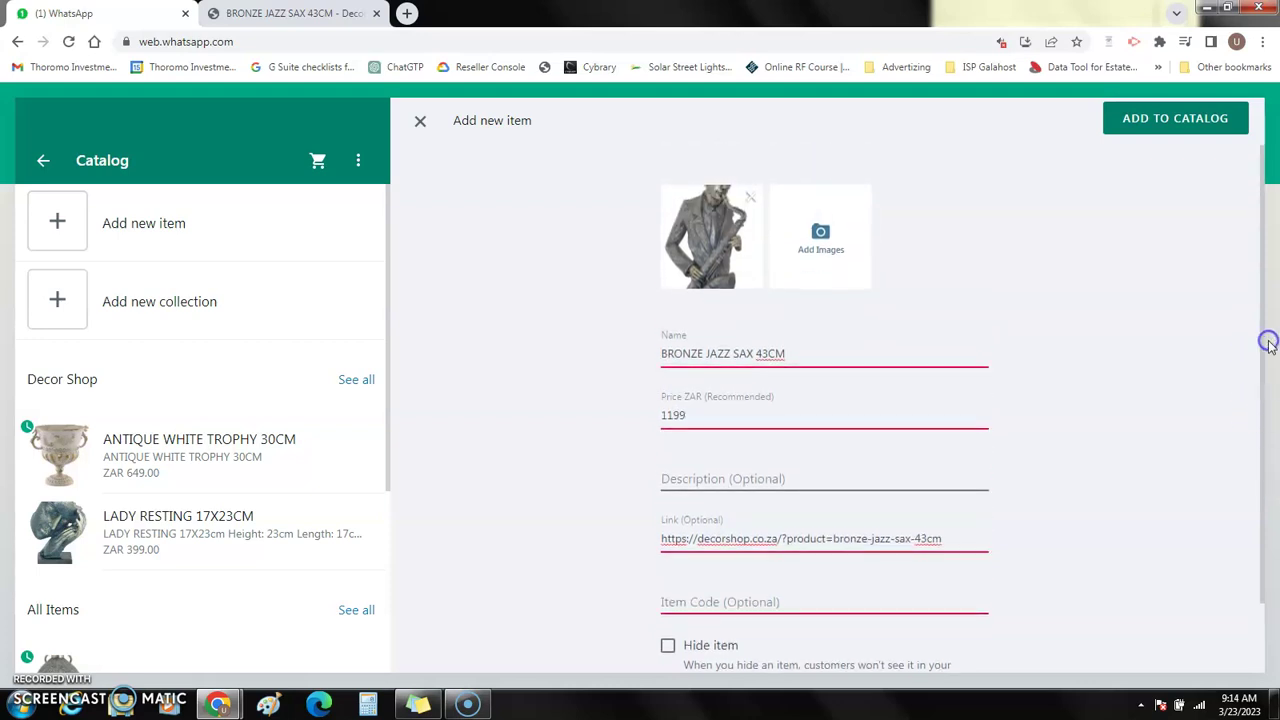
left_click(1148, 120)
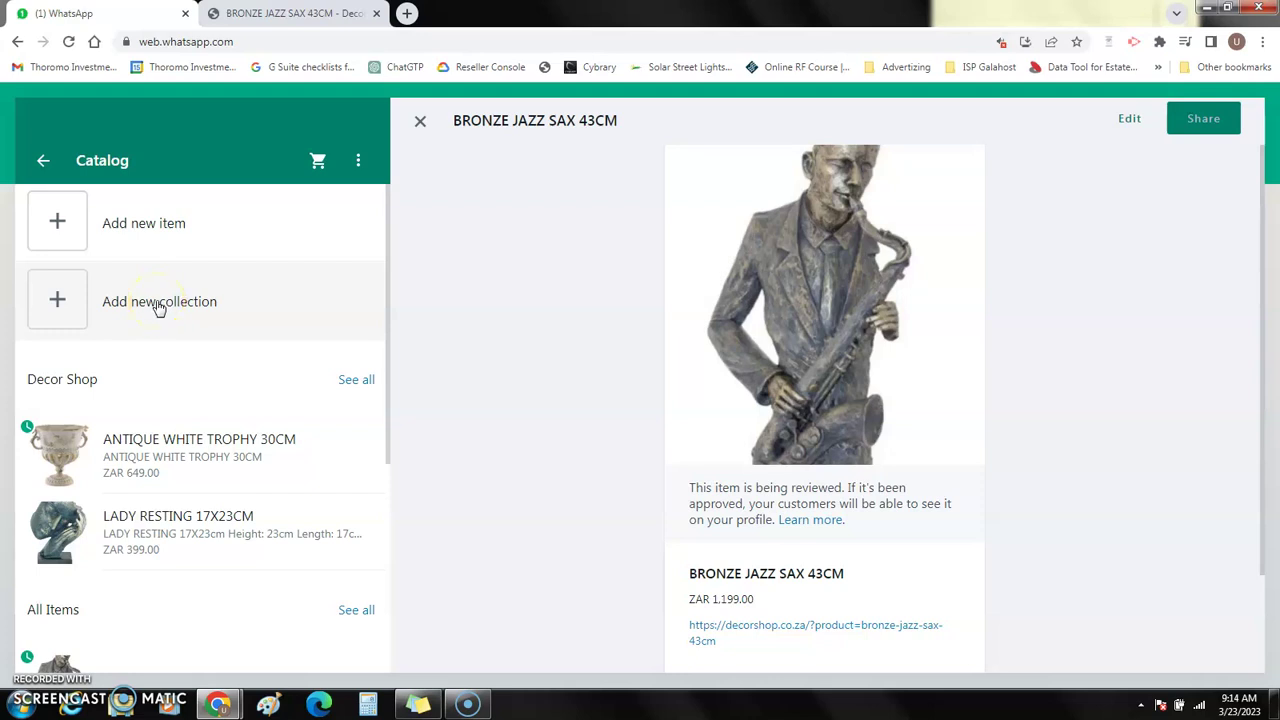
Create a new catalog collection named Statues containing BRONZE JAZZ SAX 43CM and LADY RESTING 17X23CM
left_click(109, 303)
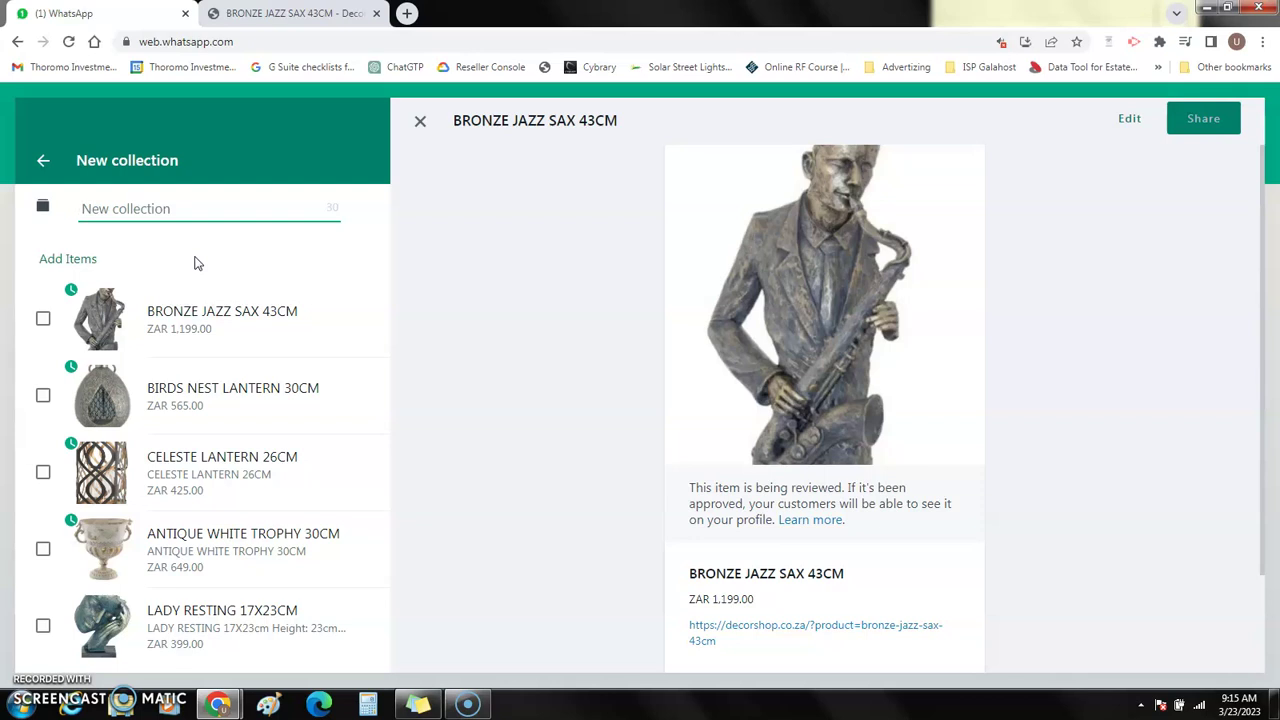
type("Statues")
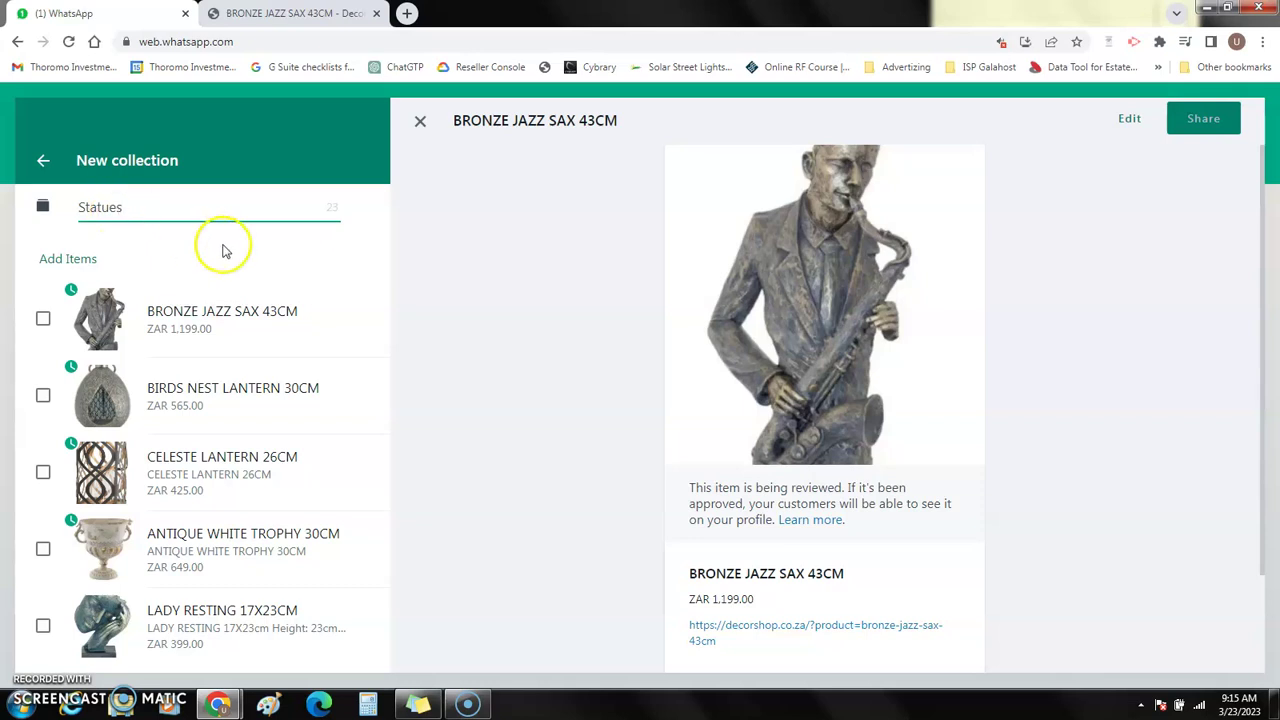
left_click(43, 318)
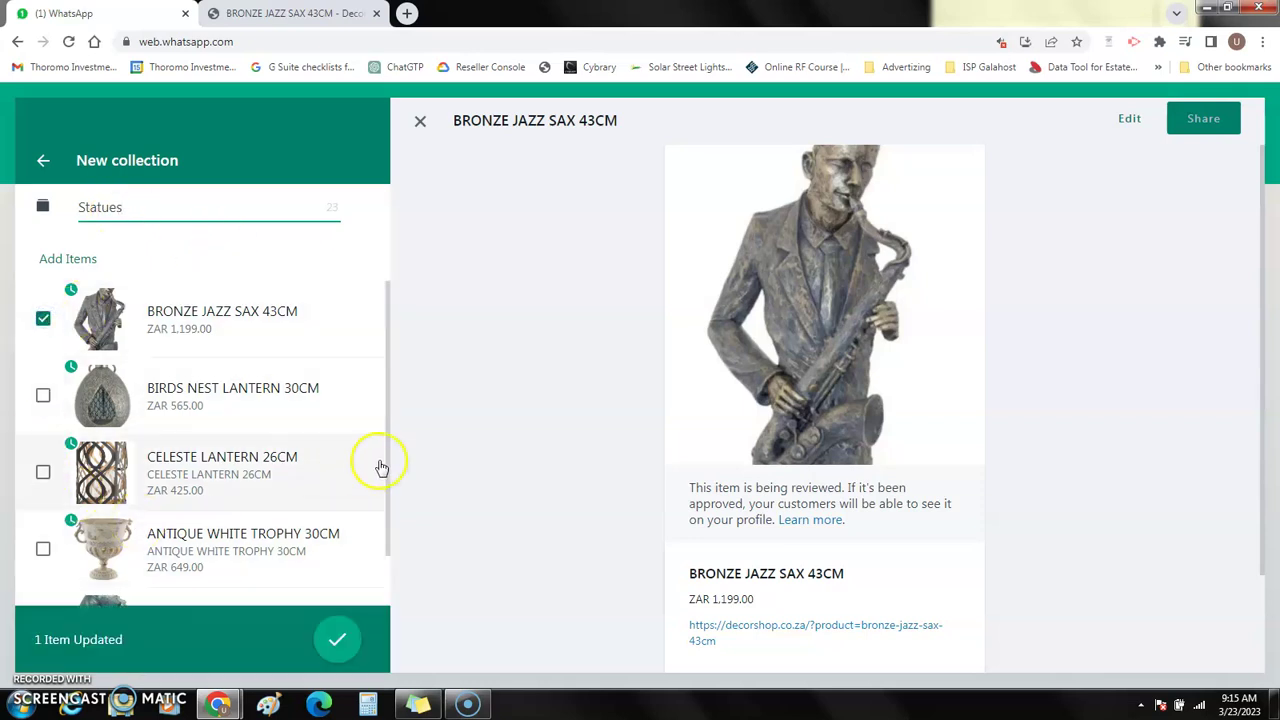
left_click_drag(386, 451, 383, 543)
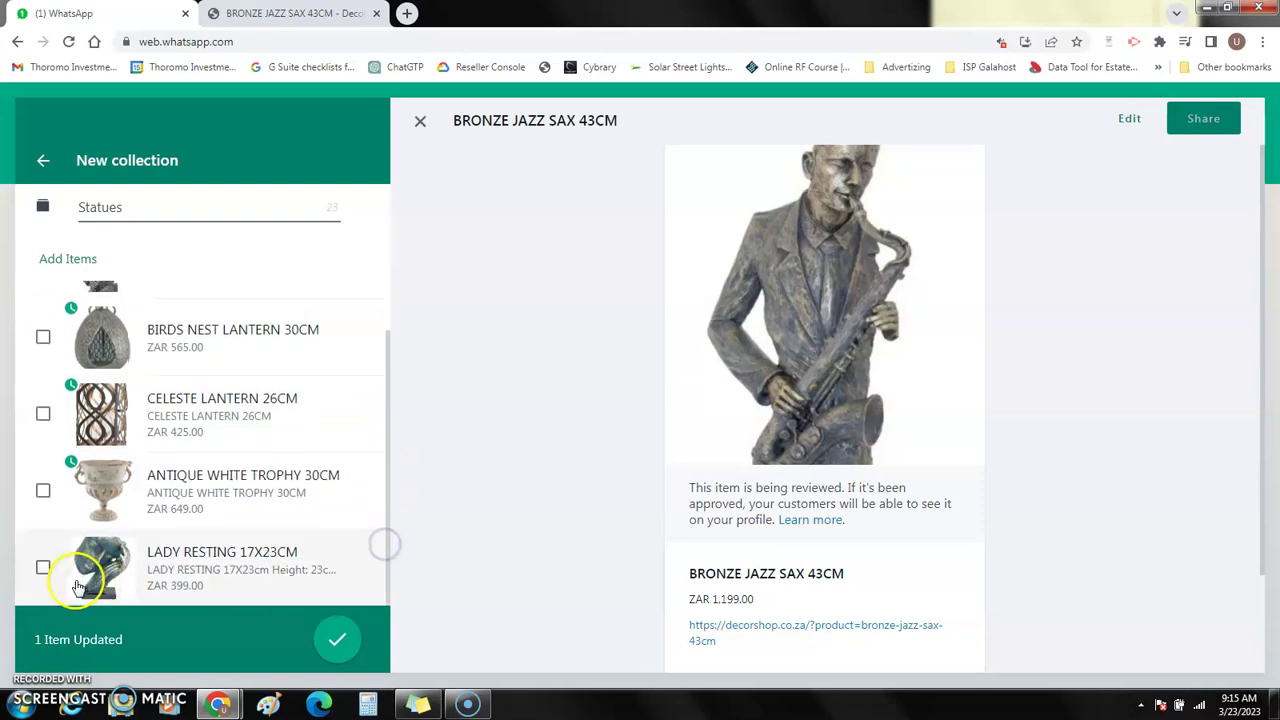
left_click(43, 570)
left_click(340, 638)
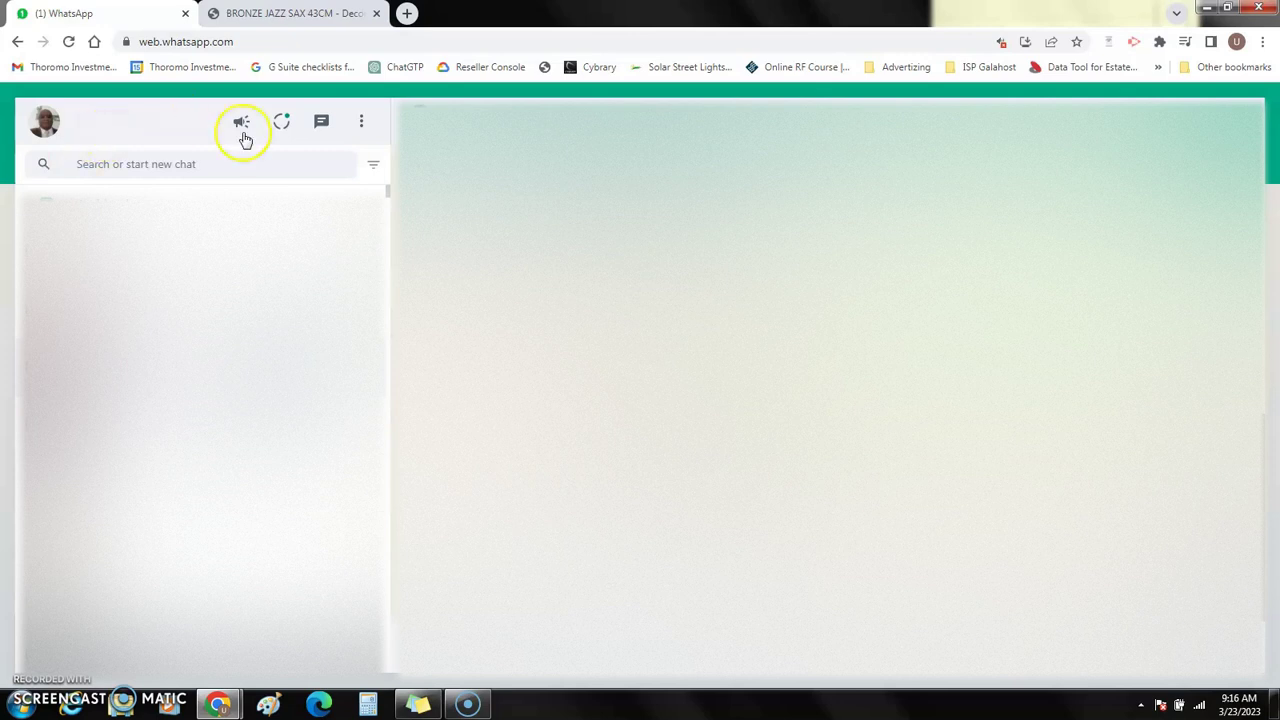
Reopen the business catalog from the main chat screen to view its items and collections
left_click(361, 122)
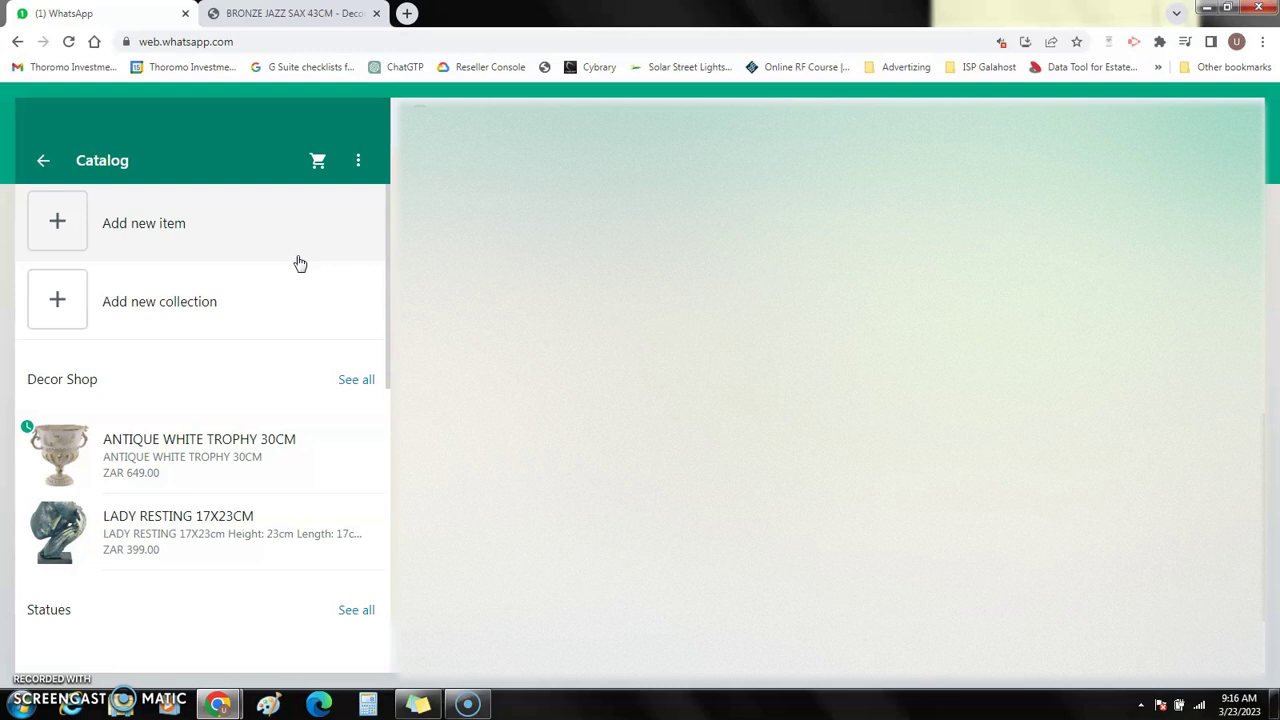
left_click(323, 266)
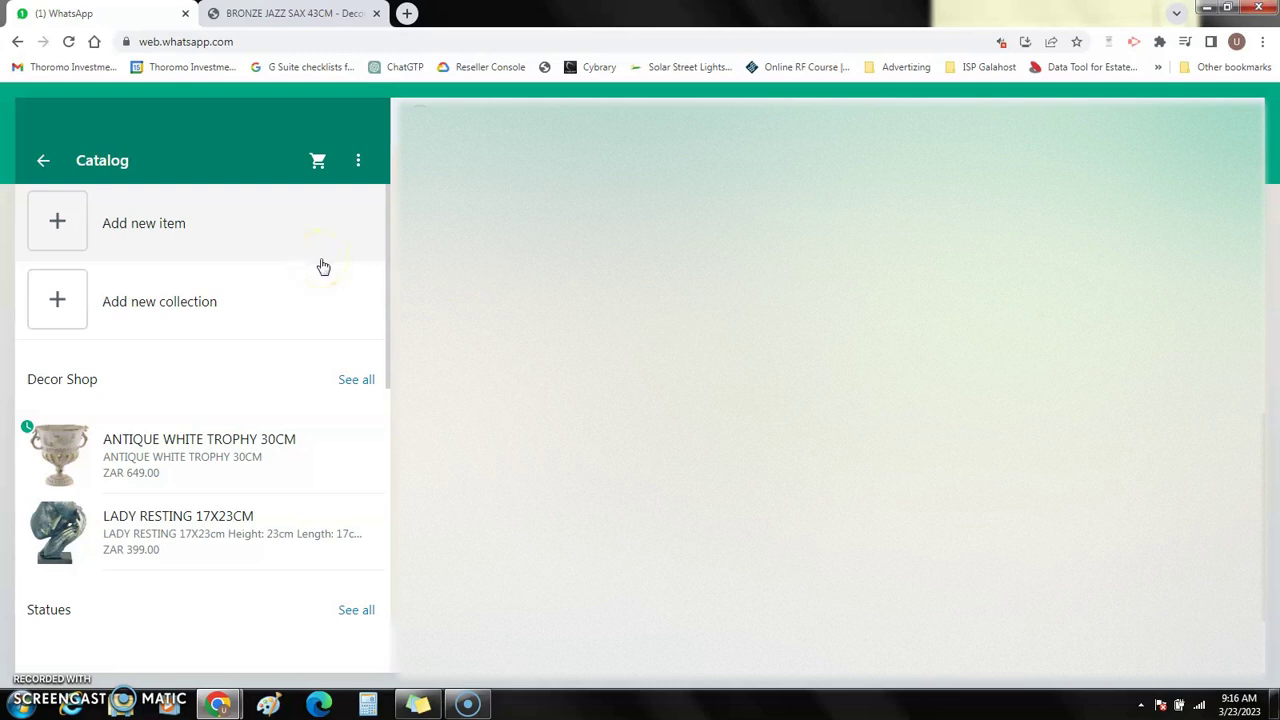